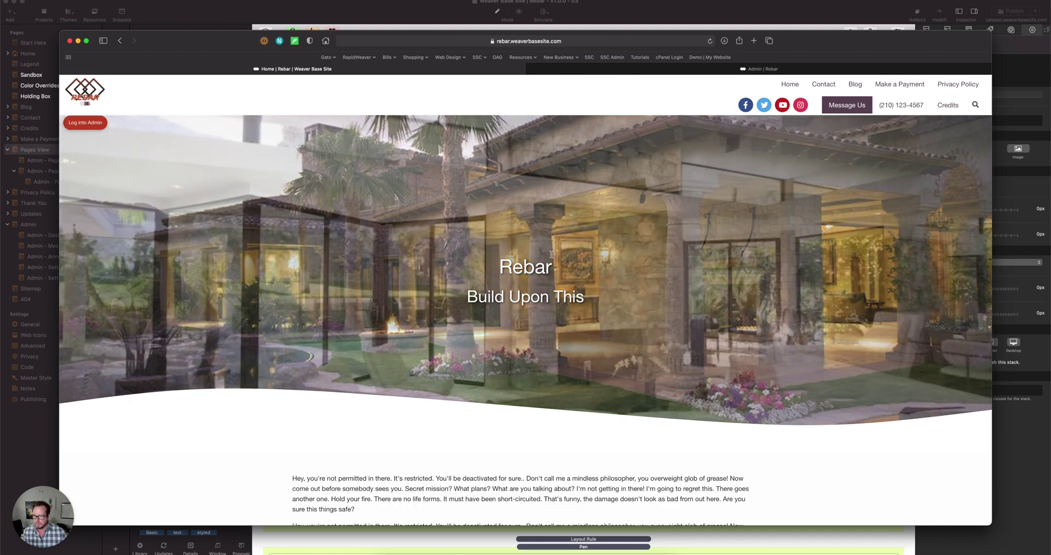
Review the public home page from banner to footer, and view the Message Us request form.
scroll(551, 253, "down", 4)
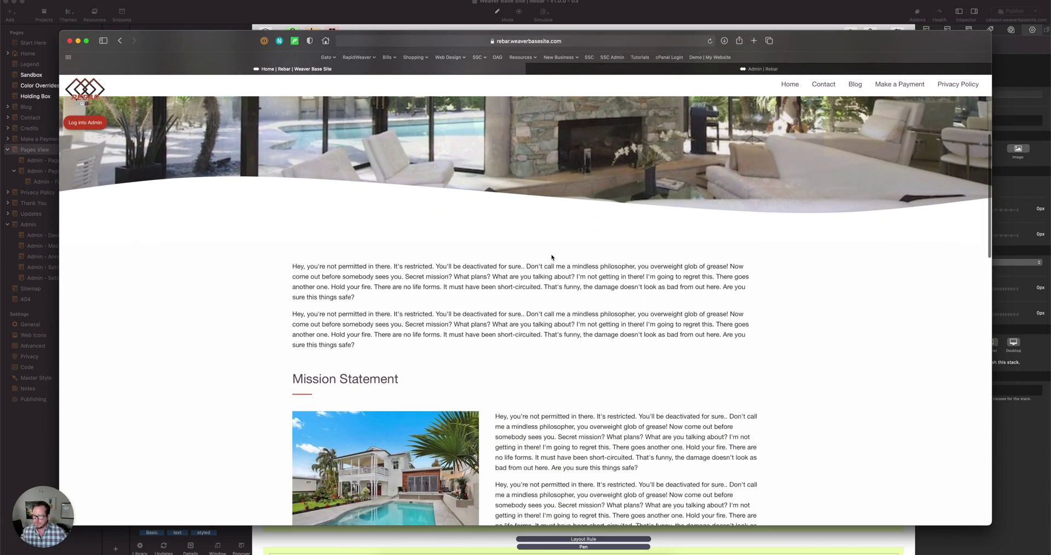
scroll(551, 257, "down", 3)
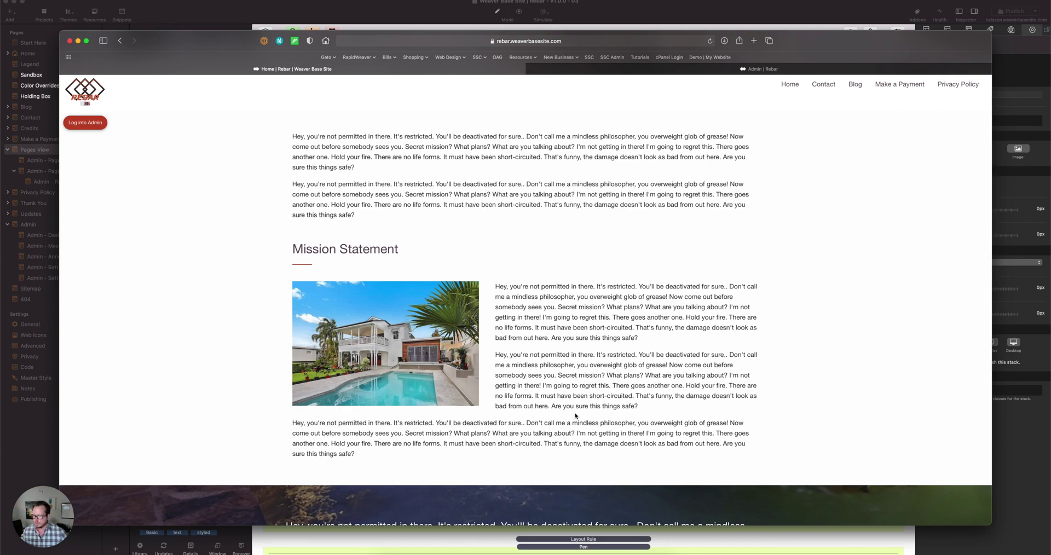
scroll(574, 416, "down", 10)
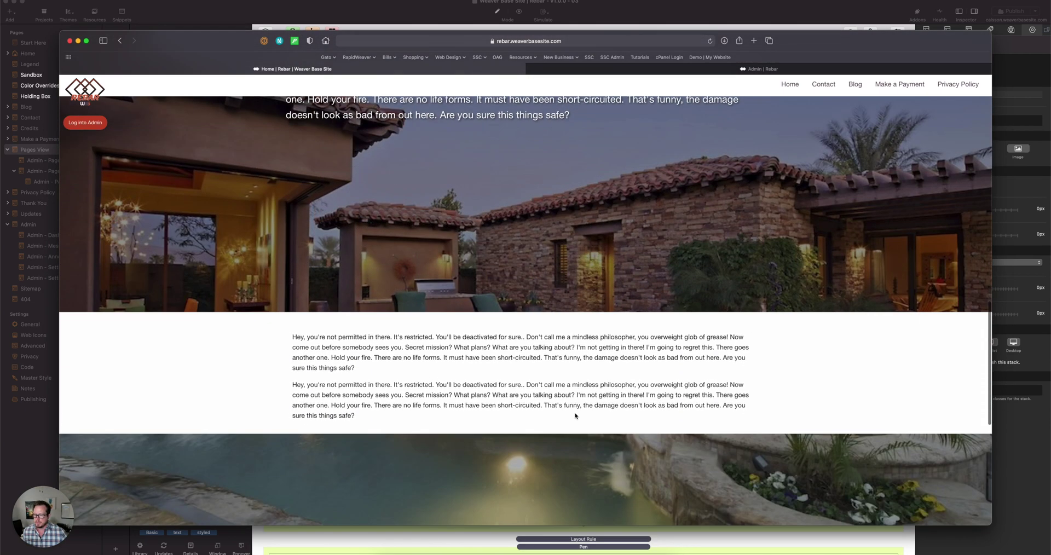
scroll(575, 415, "down", 4)
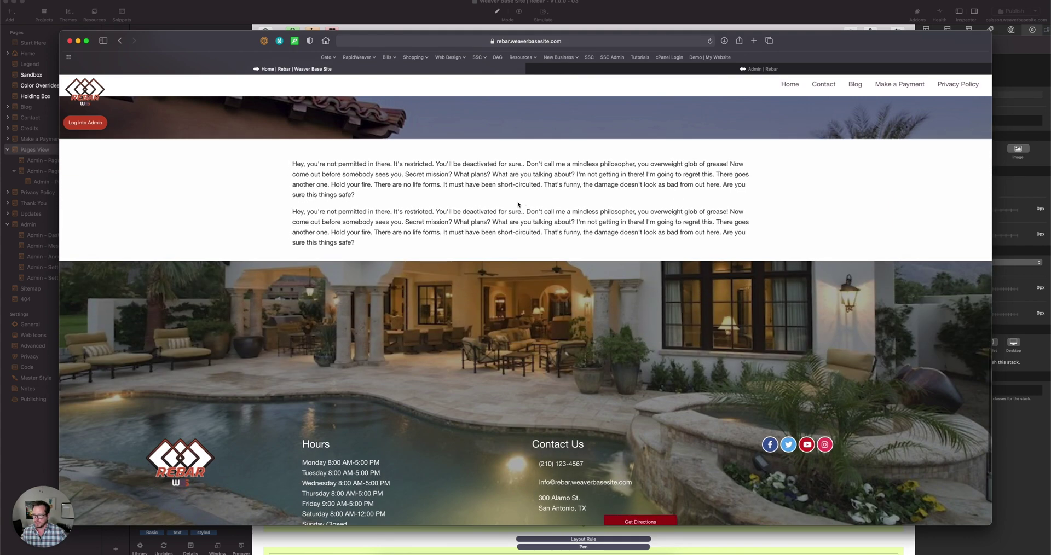
scroll(533, 240, "down", 4)
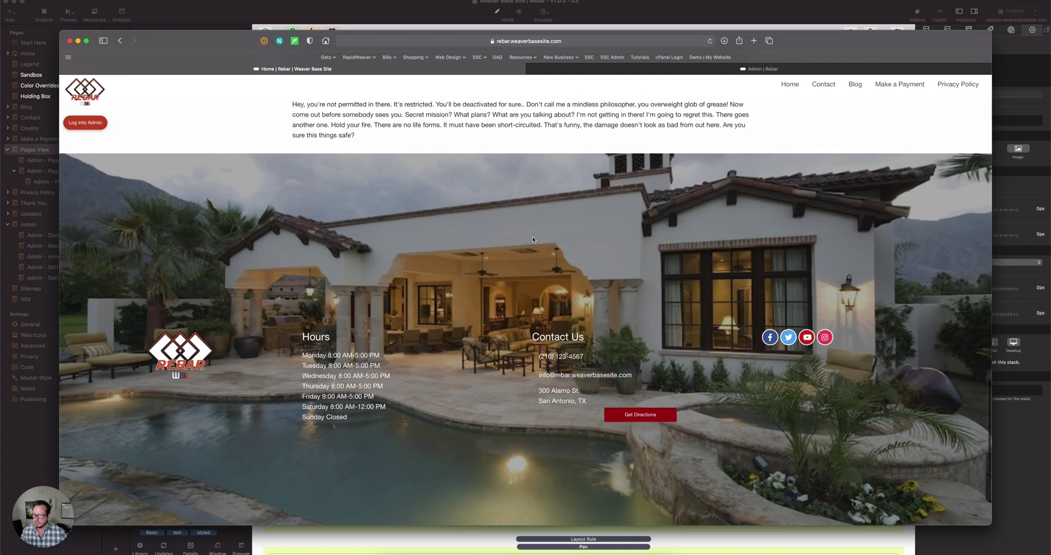
scroll(534, 239, "up", 20)
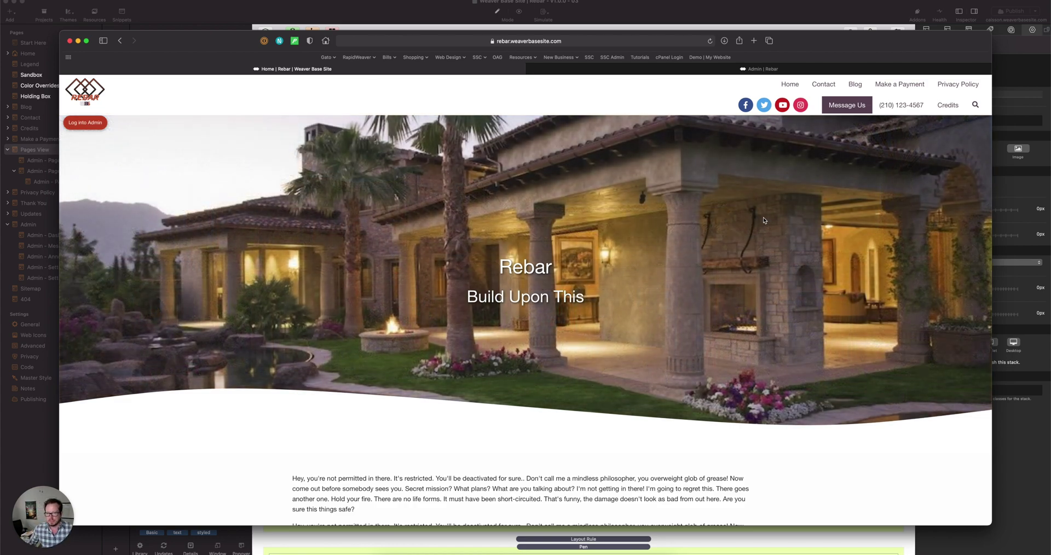
left_click(846, 105)
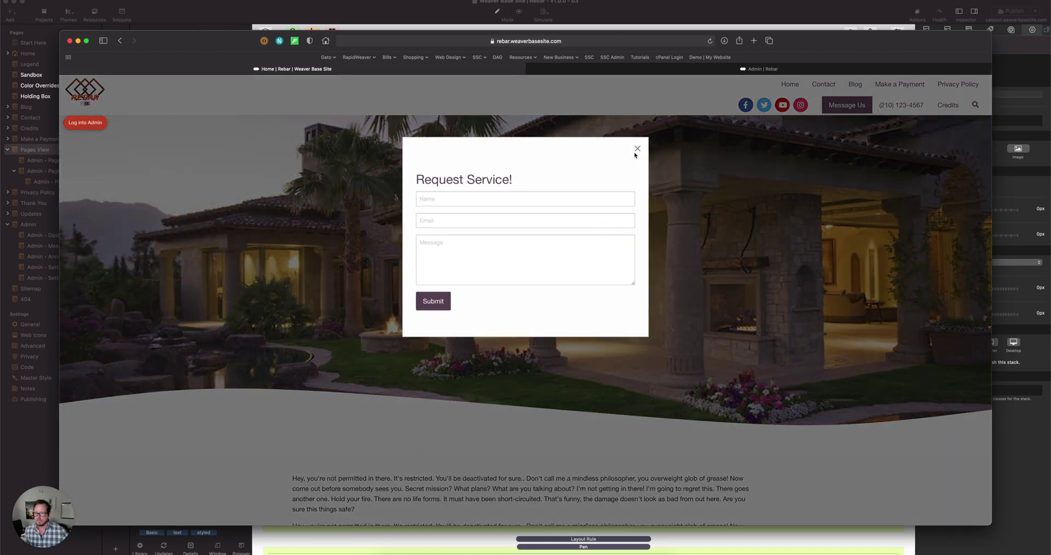
left_click(637, 151)
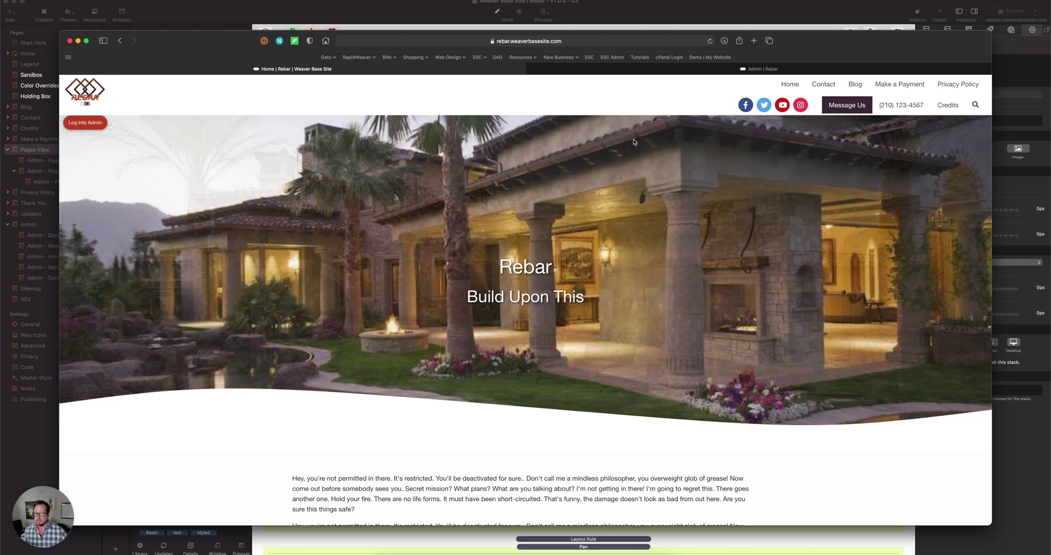
Open the Camping user page in the admin area, turn off its Draft status and save it.
left_click(646, 71)
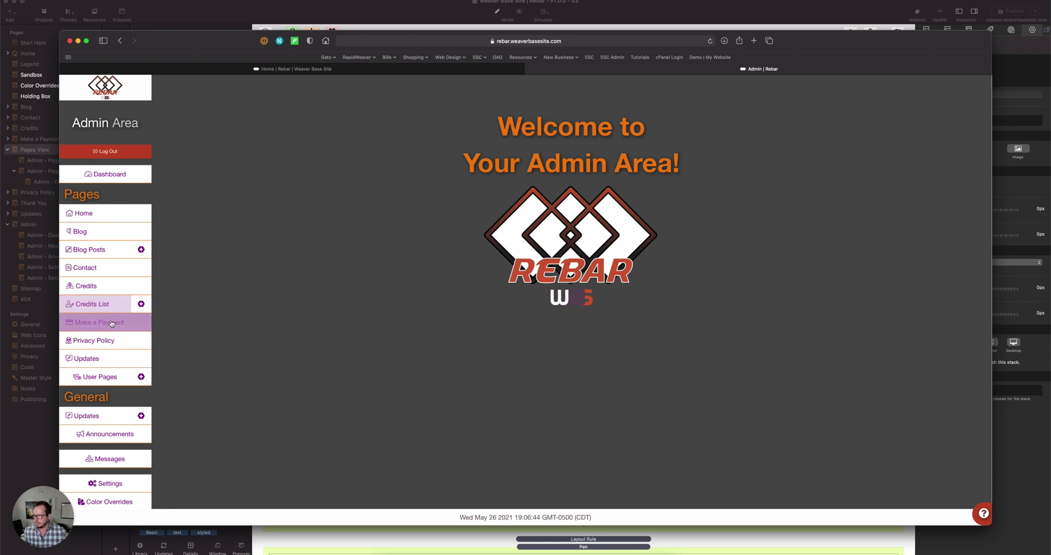
left_click(98, 379)
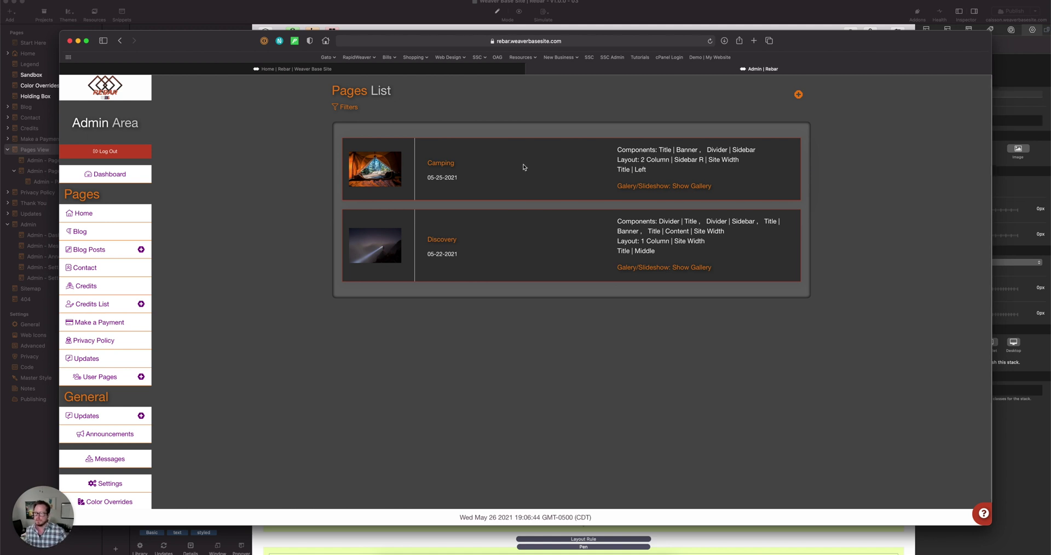
left_click(440, 163)
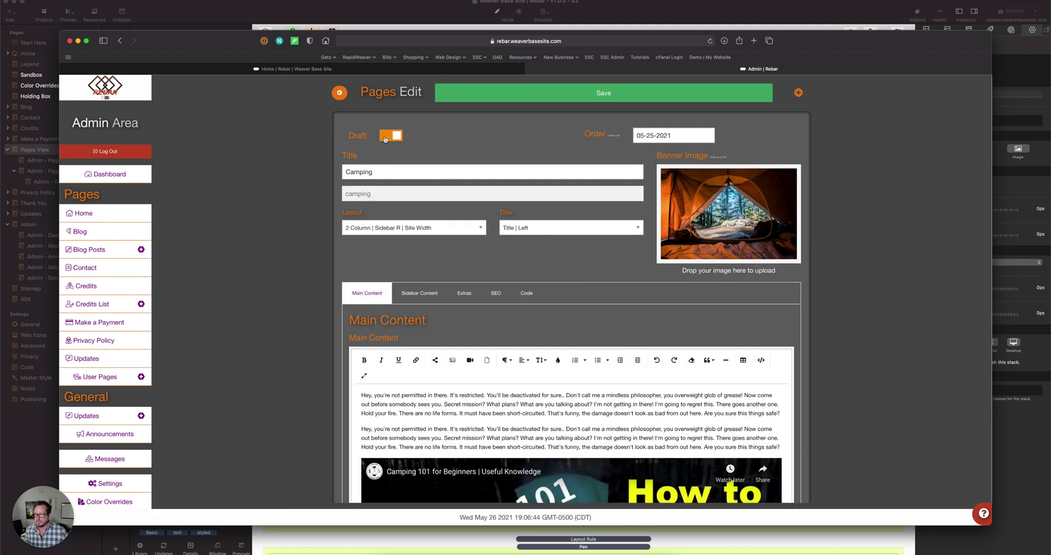
left_click(389, 136)
left_click(441, 93)
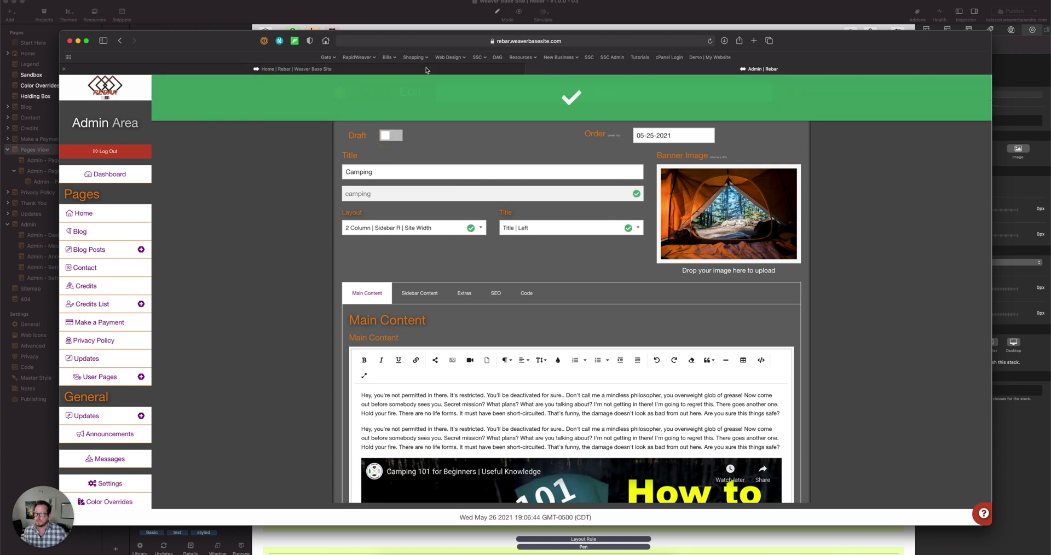
Reload the public site and examine the Camping page's banner, content, video and sidebar.
left_click(426, 70)
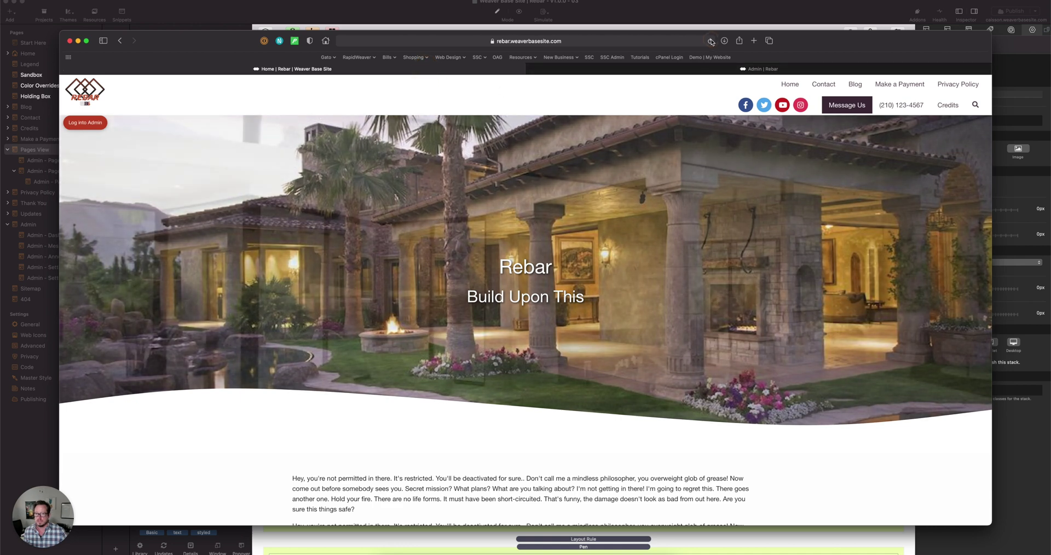
key("super+r")
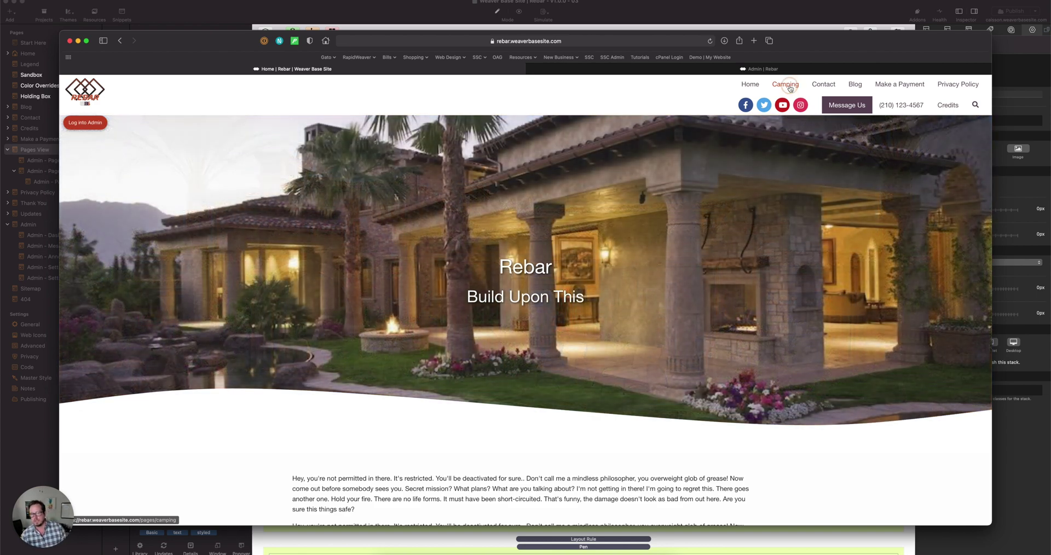
left_click(790, 88)
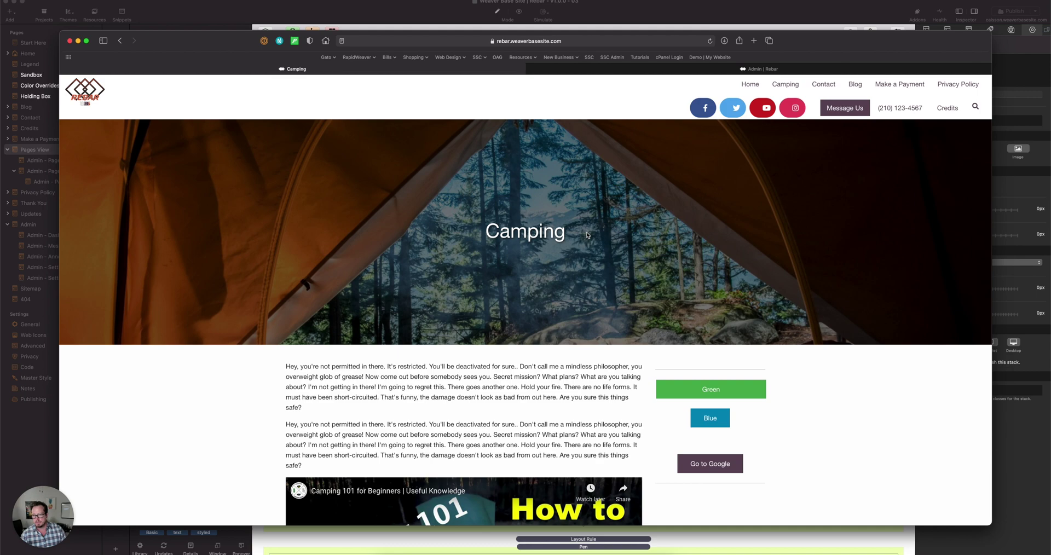
scroll(602, 260, "down", 5)
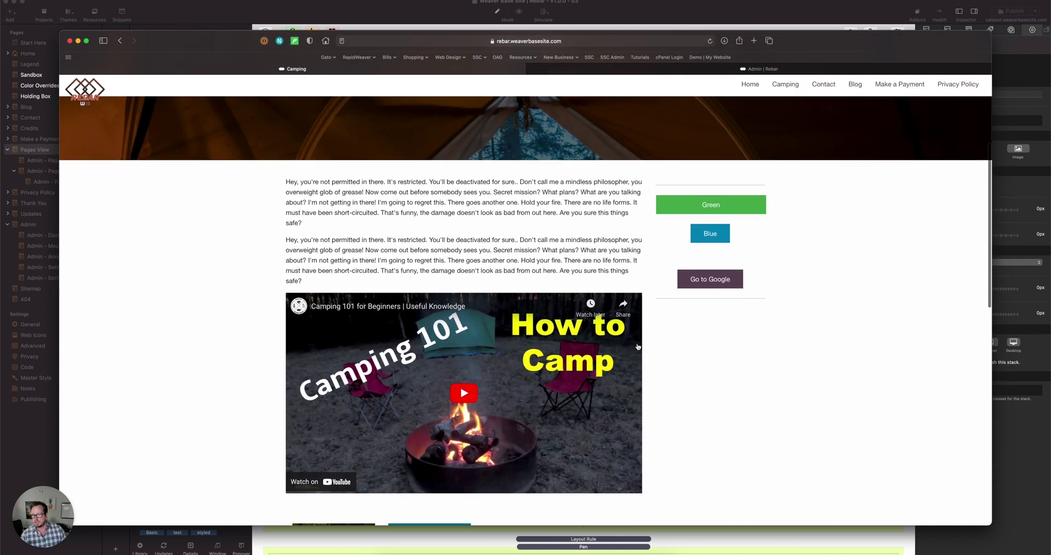
scroll(638, 347, "down", 3)
scroll(637, 347, "up", 5)
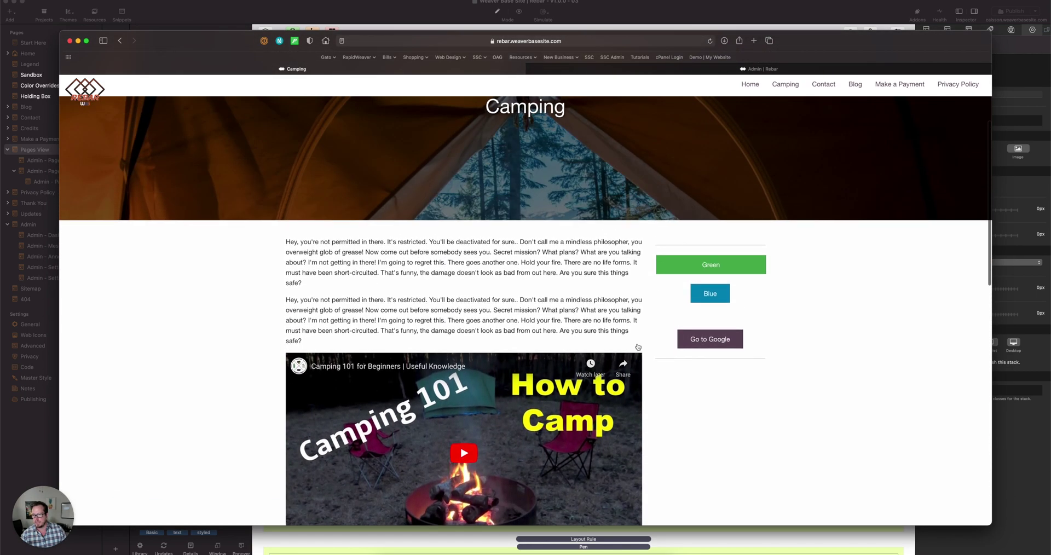
scroll(638, 347, "up", 4)
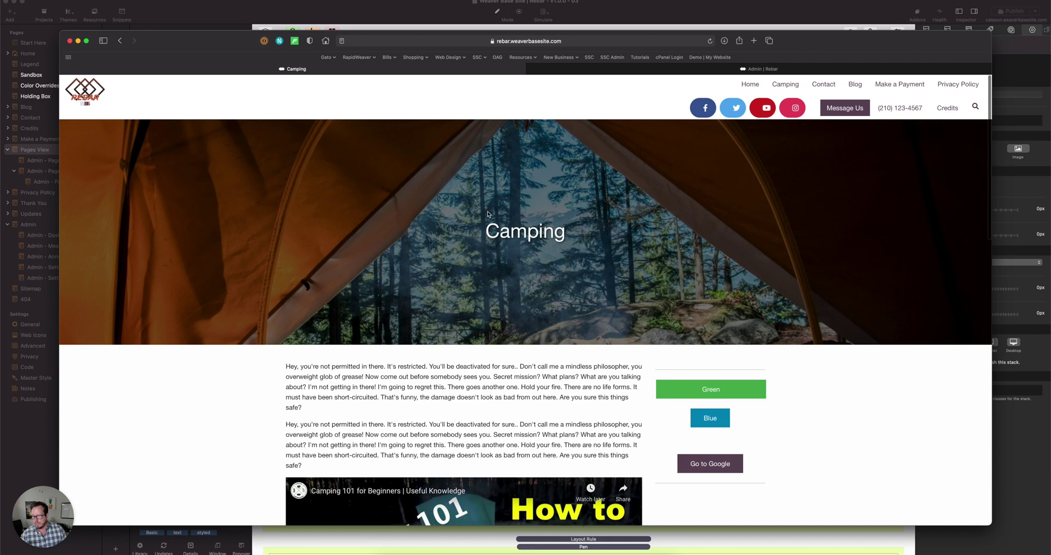
In the admin area, set the Camping page's layout to 1 Column | Site Width and save it.
key("ctrl+Tab")
mouse_move(740, 207)
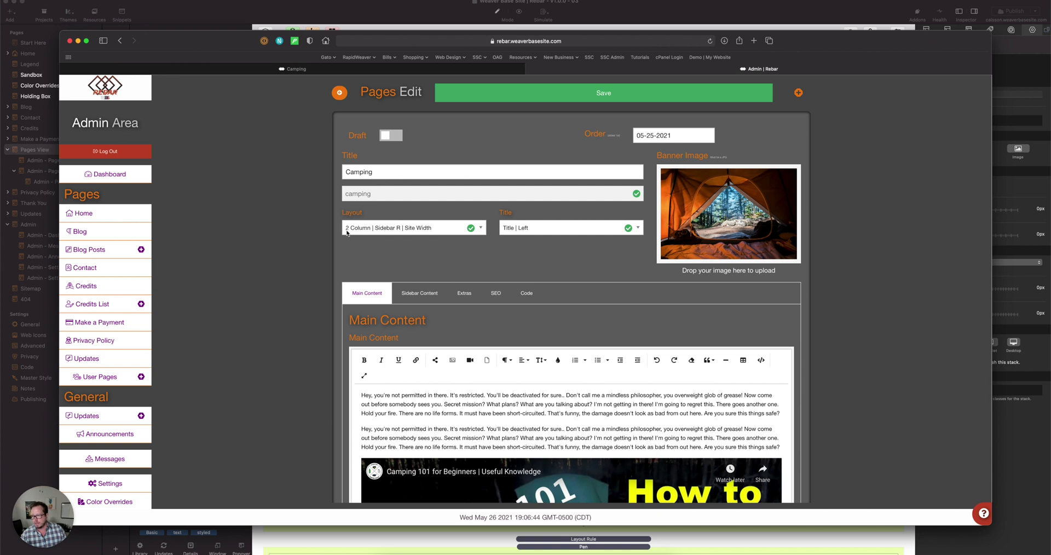
left_click(423, 232)
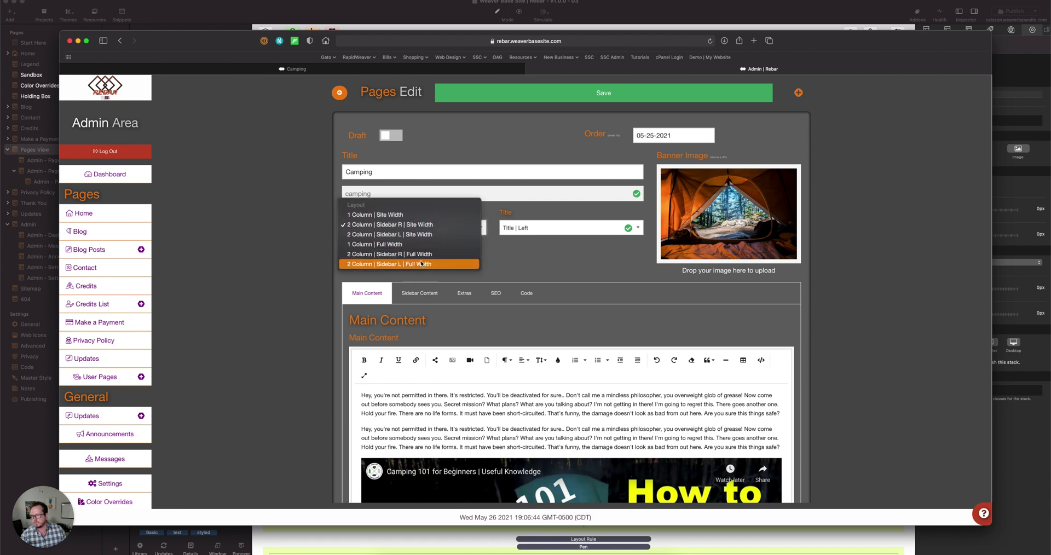
left_click(427, 214)
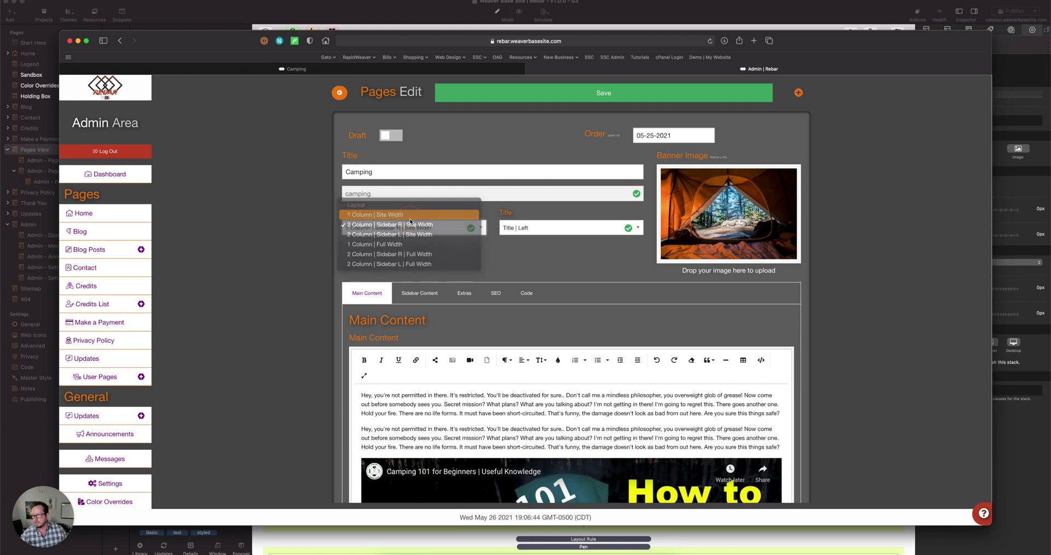
left_click(462, 93)
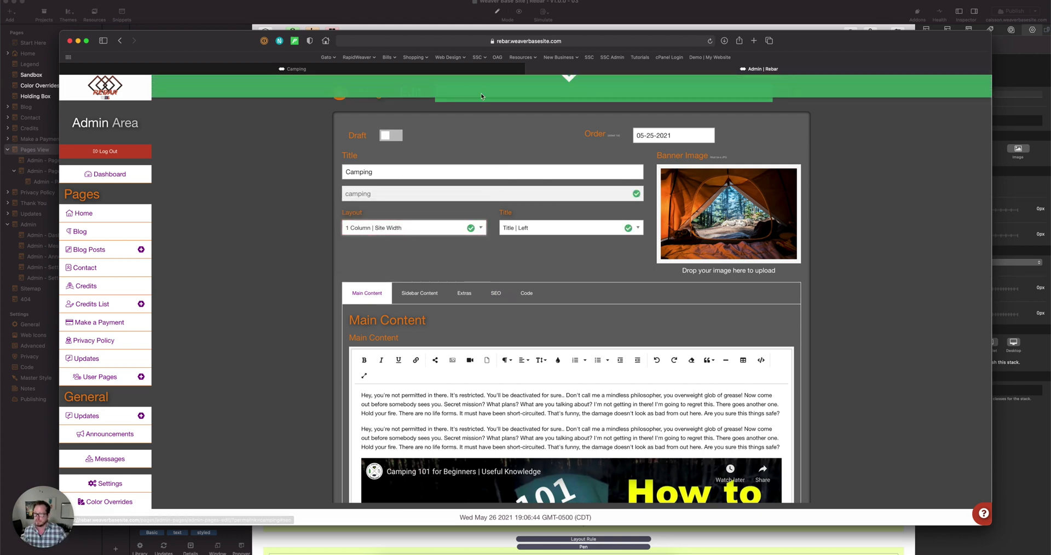
Reload the public Camping page and check how the sidebar buttons, text, video and gallery are arranged in the single-column site-width layout.
scroll(720, 284, "down", 3)
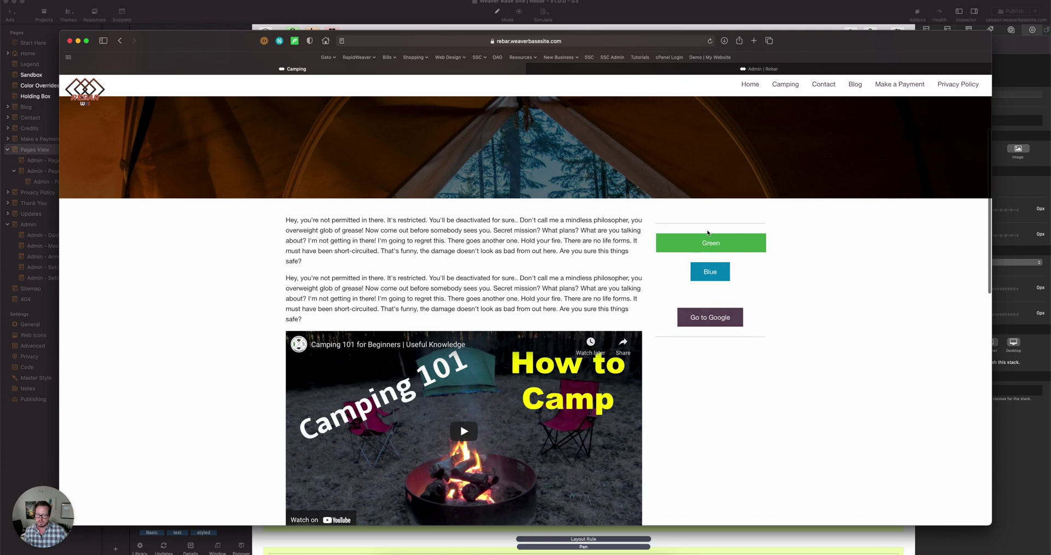
left_click(710, 40)
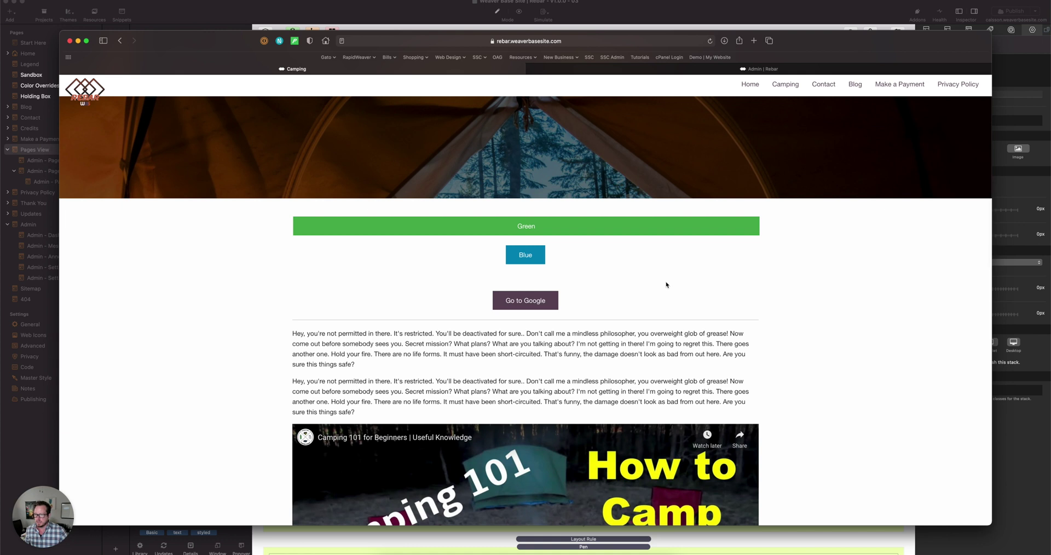
scroll(611, 315, "down", 1)
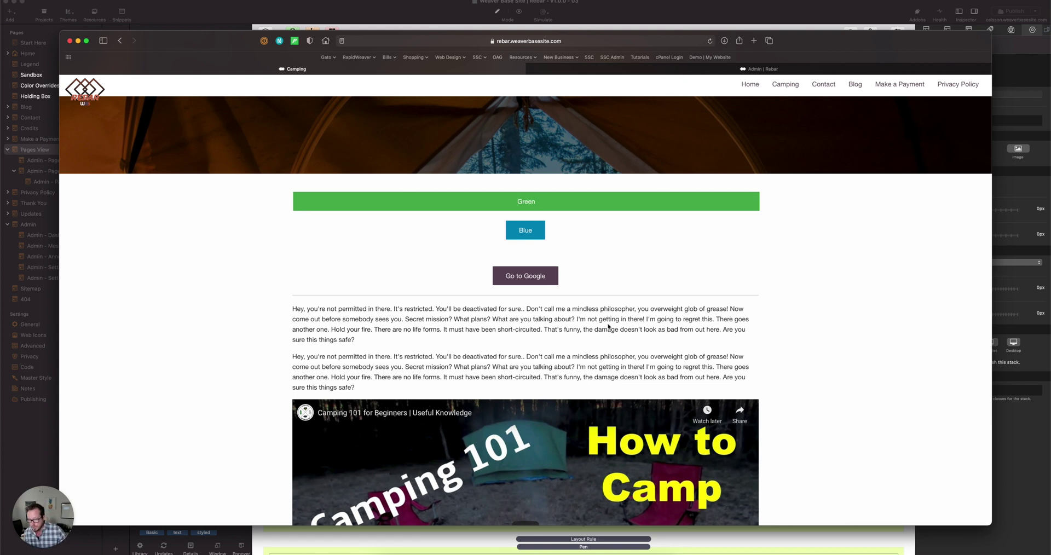
scroll(608, 327, "down", 10)
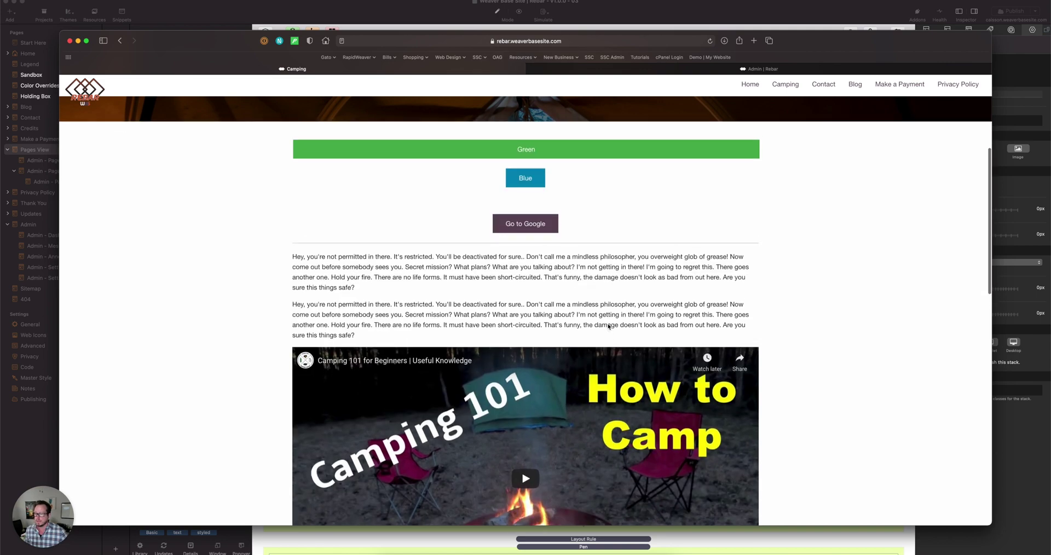
scroll(608, 327, "up", 7)
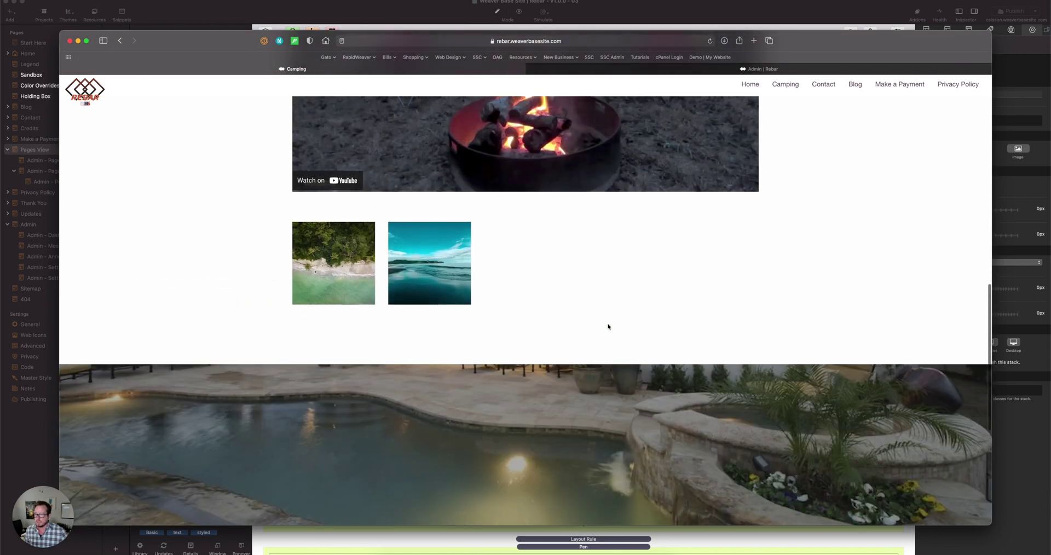
scroll(608, 327, "down", 3)
scroll(608, 326, "up", 2)
scroll(609, 327, "up", 4)
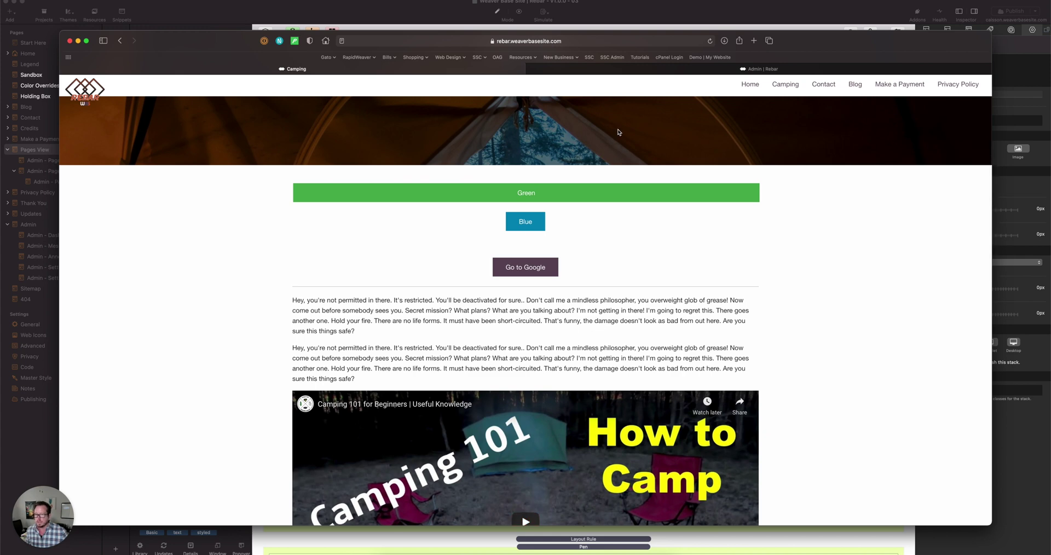
Set the Camping page's layout to 1 Column | Full Width, save it, and check its entry in the user pages list.
left_click(611, 76)
left_click(391, 229)
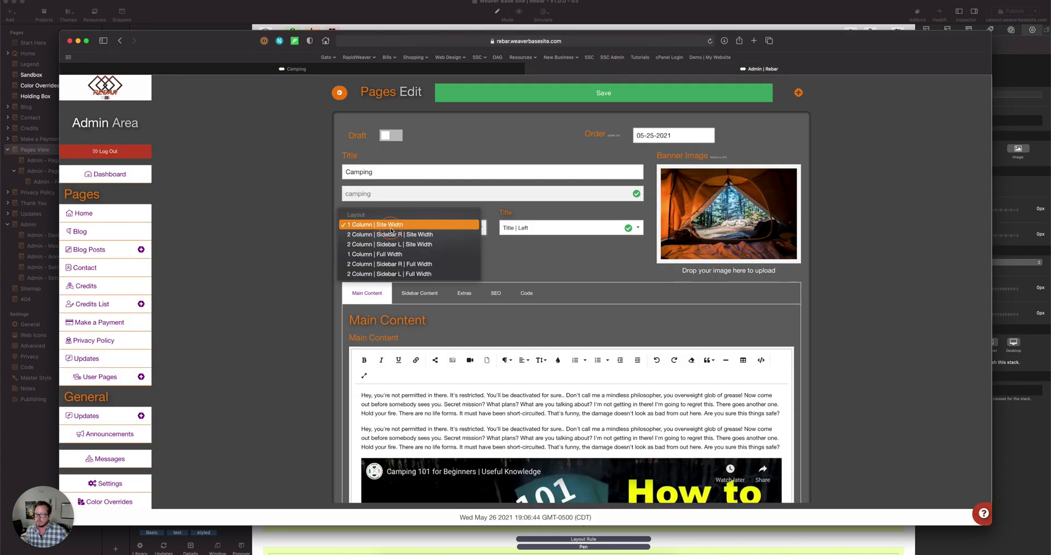
left_click(392, 256)
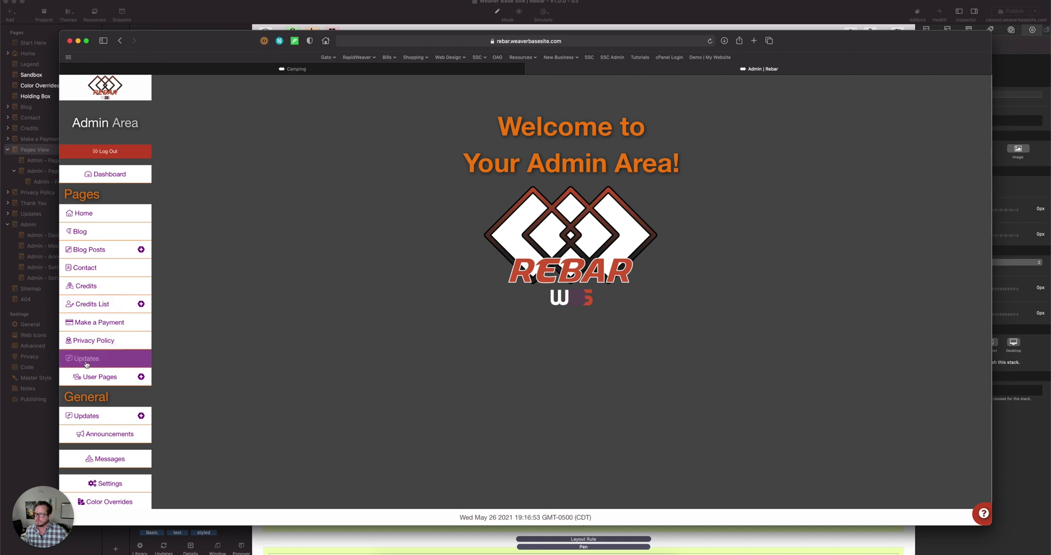
left_click(123, 377)
left_click(432, 168)
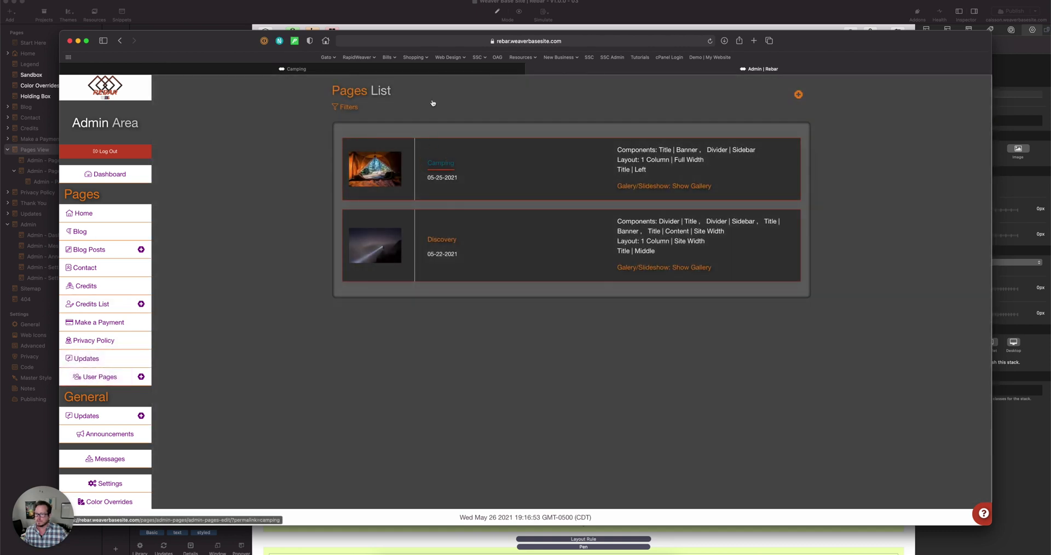
Reload the public Camping page and examine its content in the full-width single-column layout.
left_click(421, 71)
left_click(710, 41)
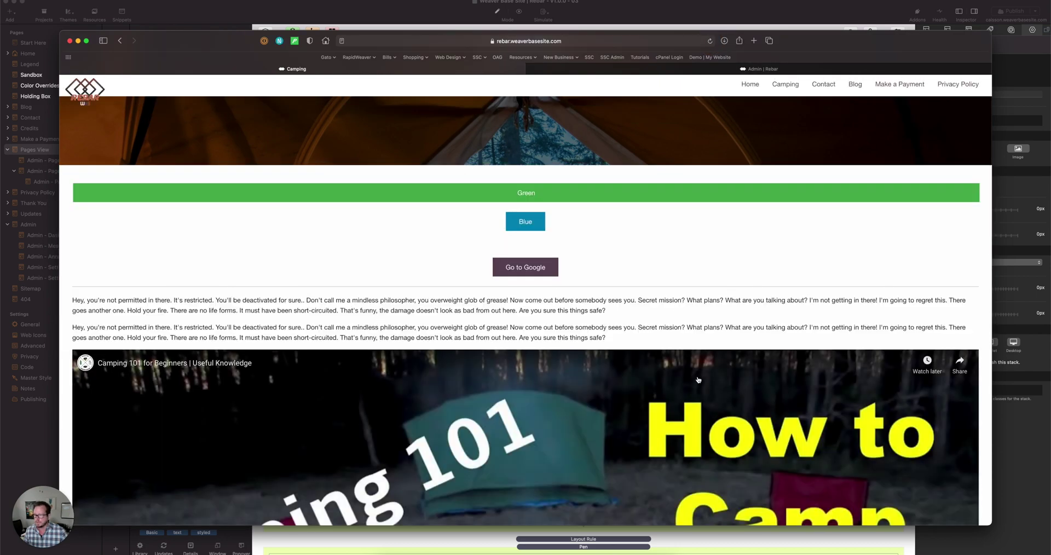
scroll(697, 379, "down", 10)
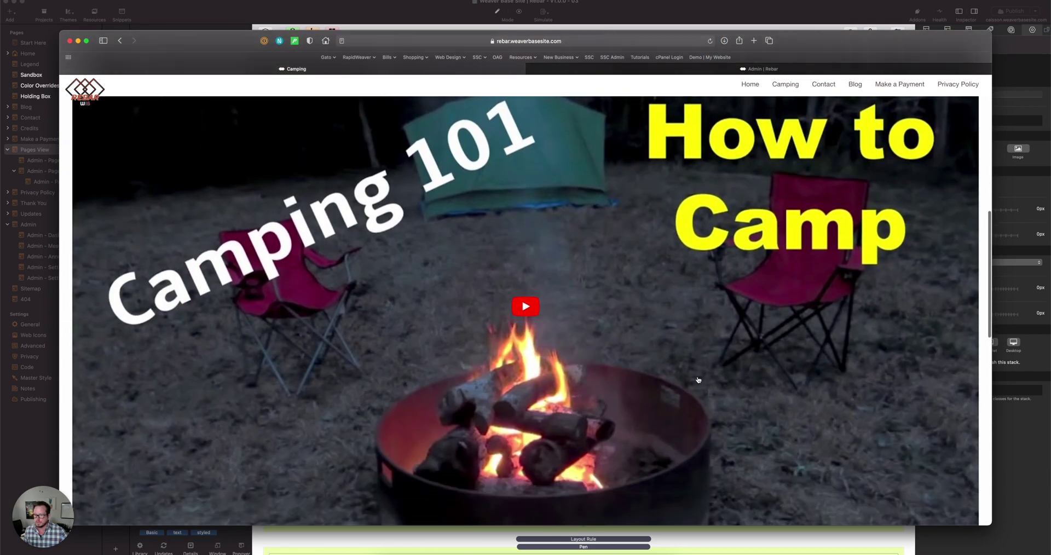
scroll(698, 379, "up", 8)
scroll(698, 380, "up", 6)
scroll(687, 321, "down", 2)
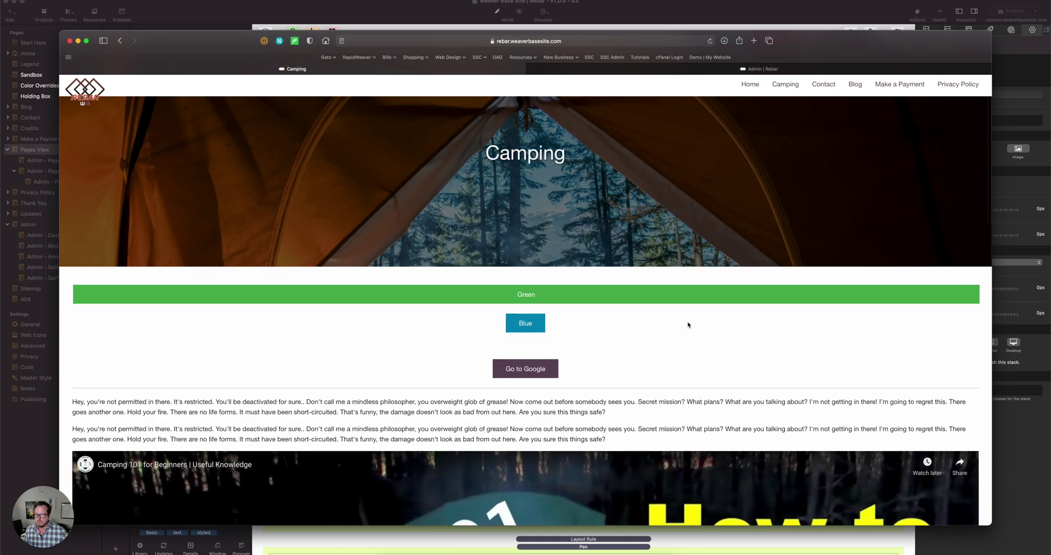
scroll(687, 320, "up", 2)
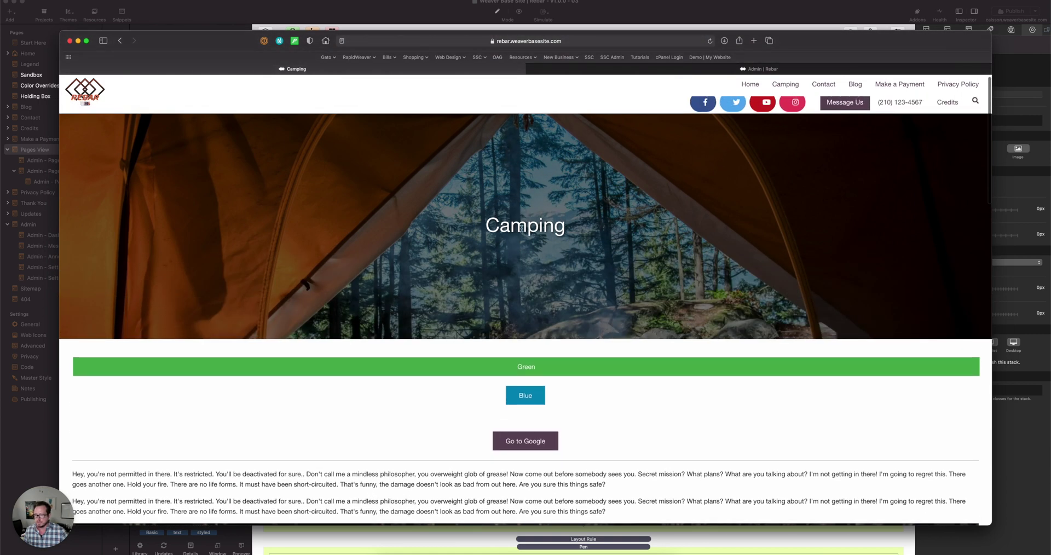
Compare the Camping entry's components and layout in the admin pages list with the public Camping page.
left_click(584, 70)
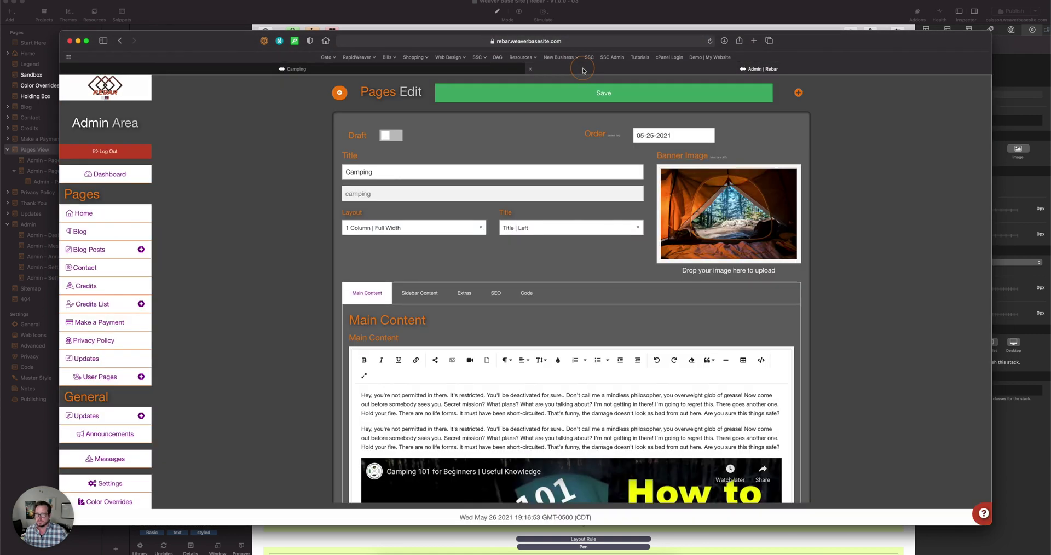
left_click(342, 92)
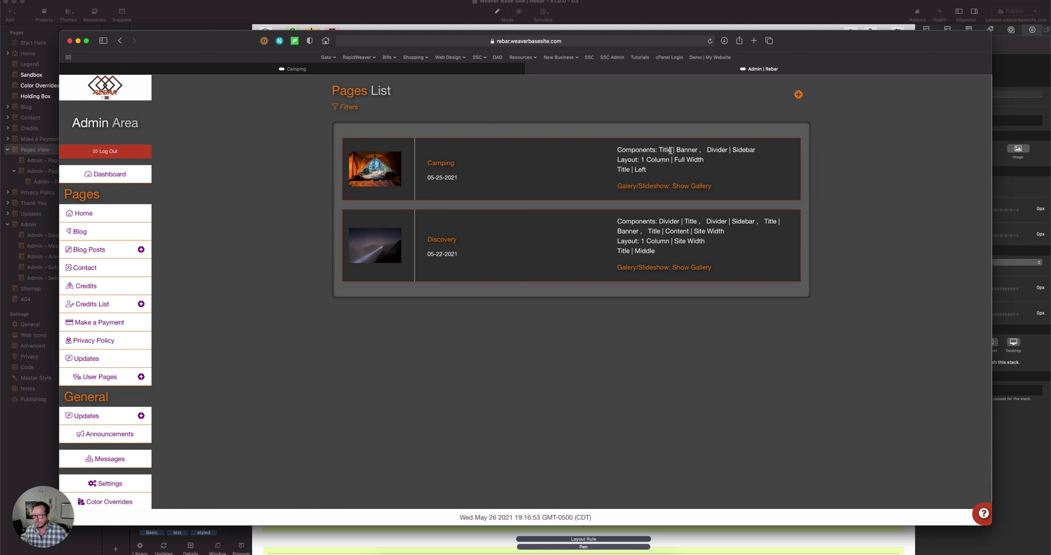
left_click(374, 169)
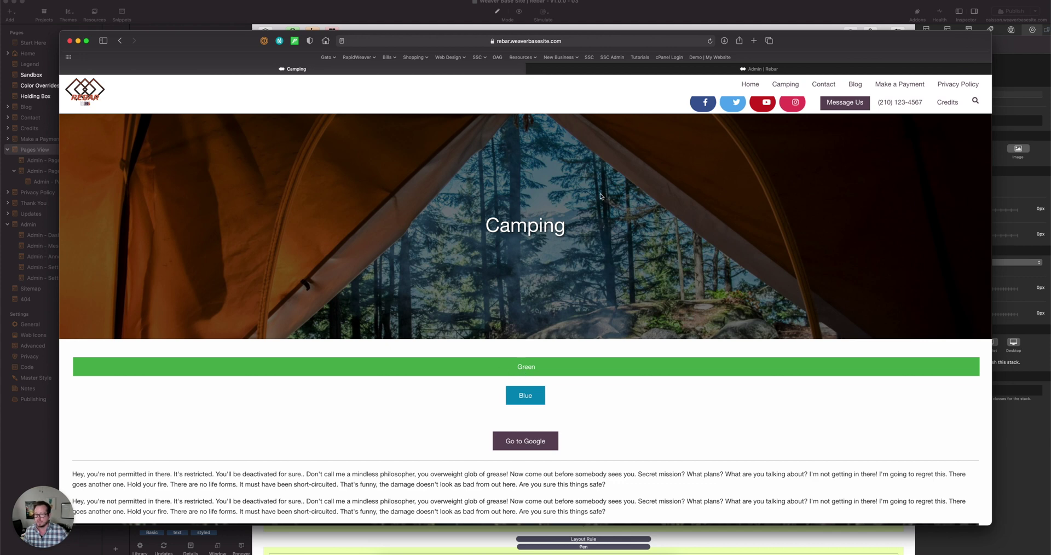
left_click(613, 69)
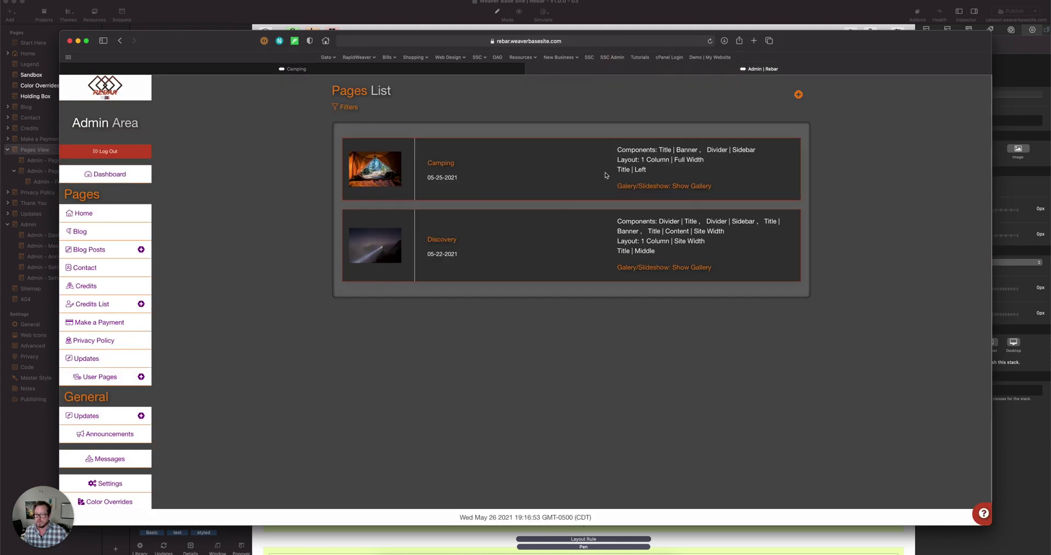
Open the Camping page for editing and remove Title | Banner from the components in its extras.
left_click(436, 165)
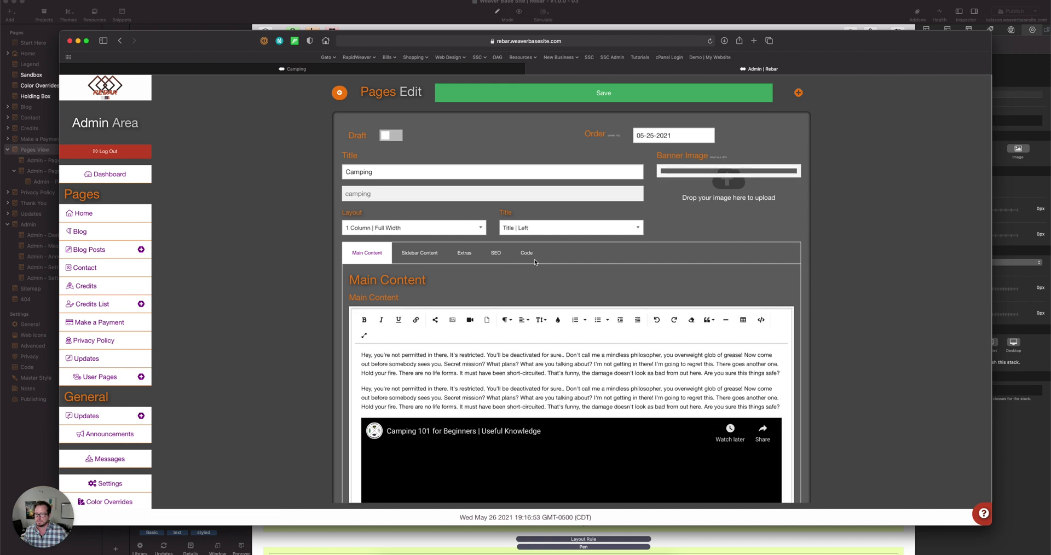
left_click(464, 293)
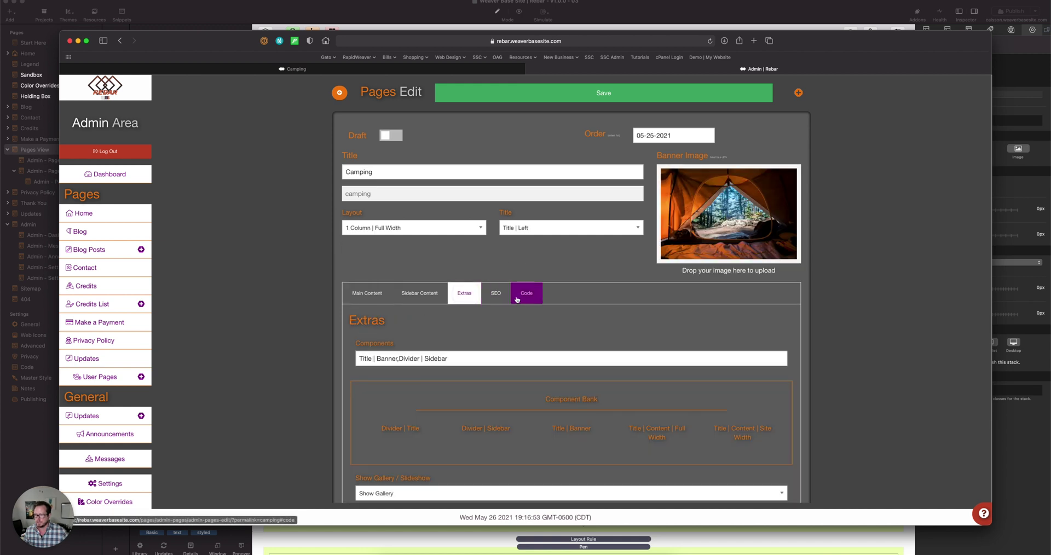
scroll(553, 292, "down", 4)
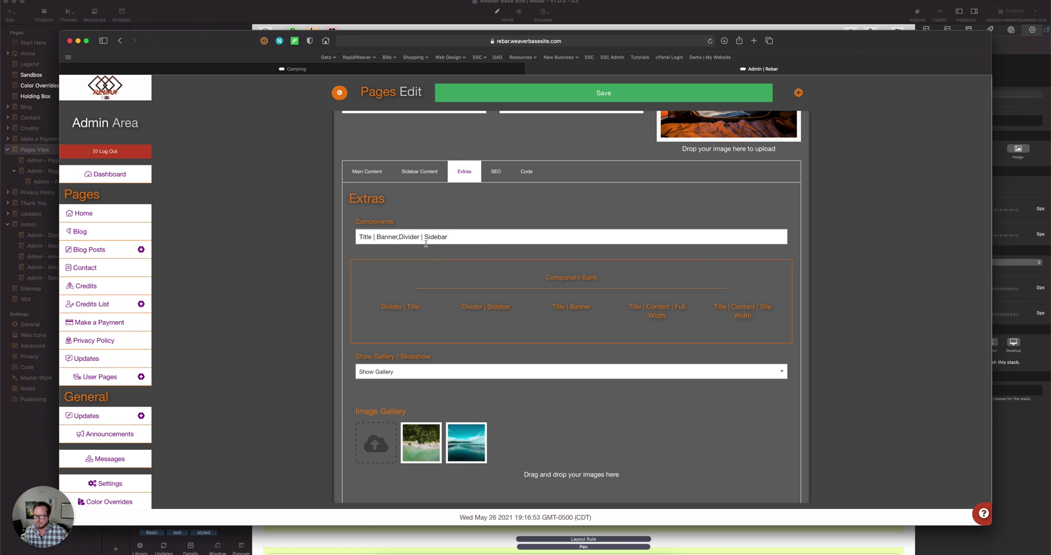
left_click_drag(397, 238, 334, 241)
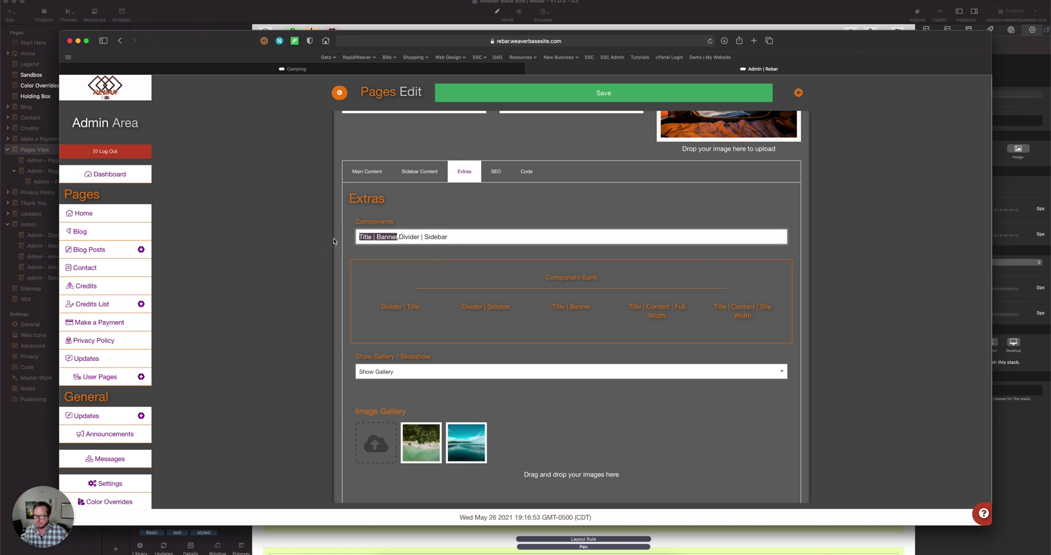
key("BackSpace")
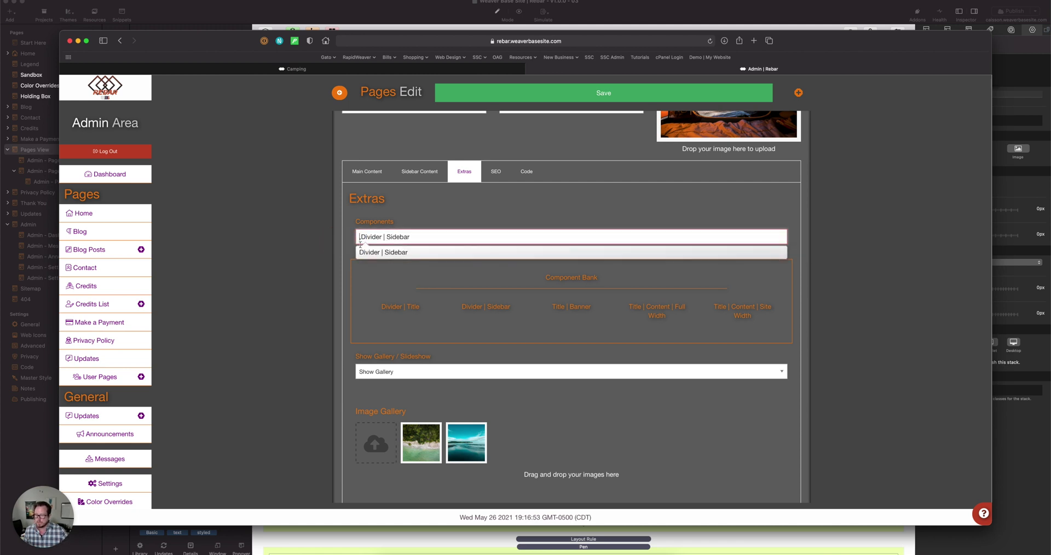
Copy Title | Content | Site Width from the component bank, insert it before Divider | Sidebar in the components, and save the page.
left_click(754, 316)
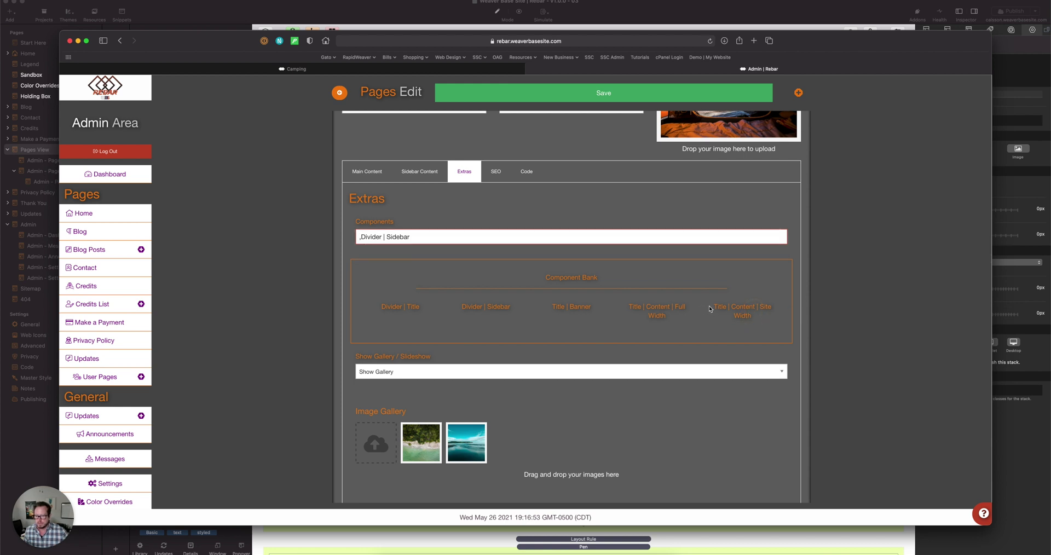
left_click_drag(713, 307, 765, 316)
key("super+c")
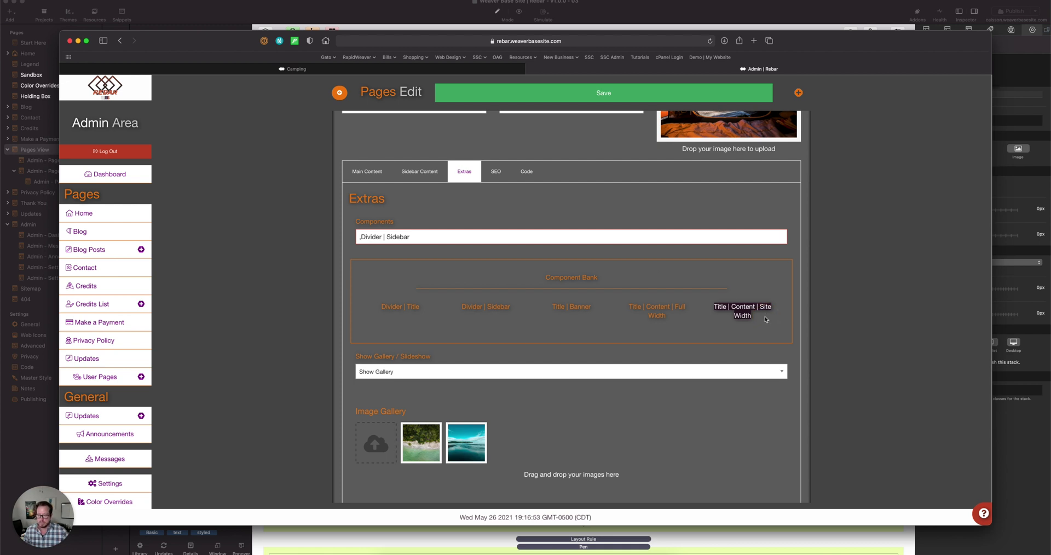
left_click(359, 238)
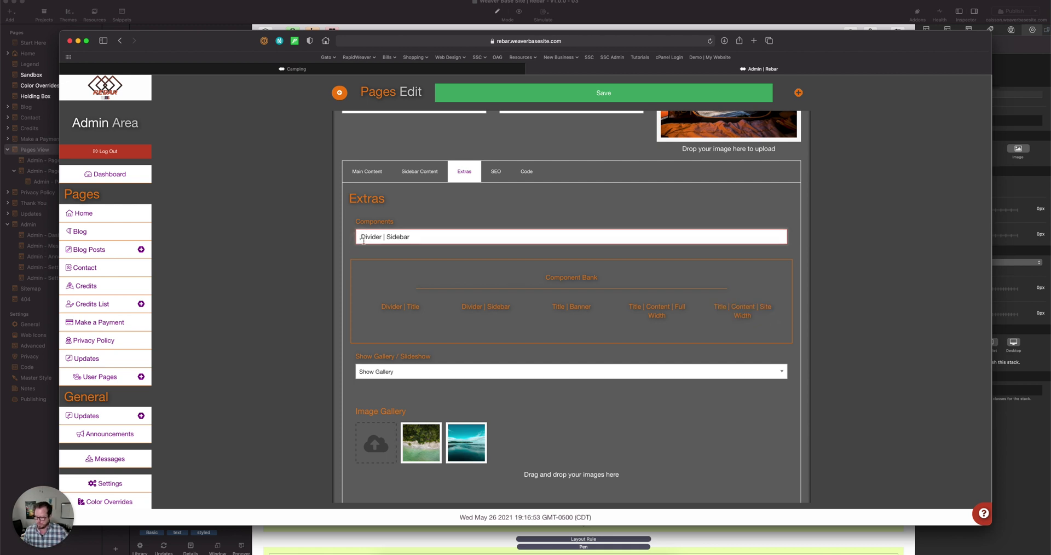
key("super+v")
left_click(476, 93)
Reload the public Camping page and check where the title sits relative to the banner.
left_click(482, 68)
key("super+r")
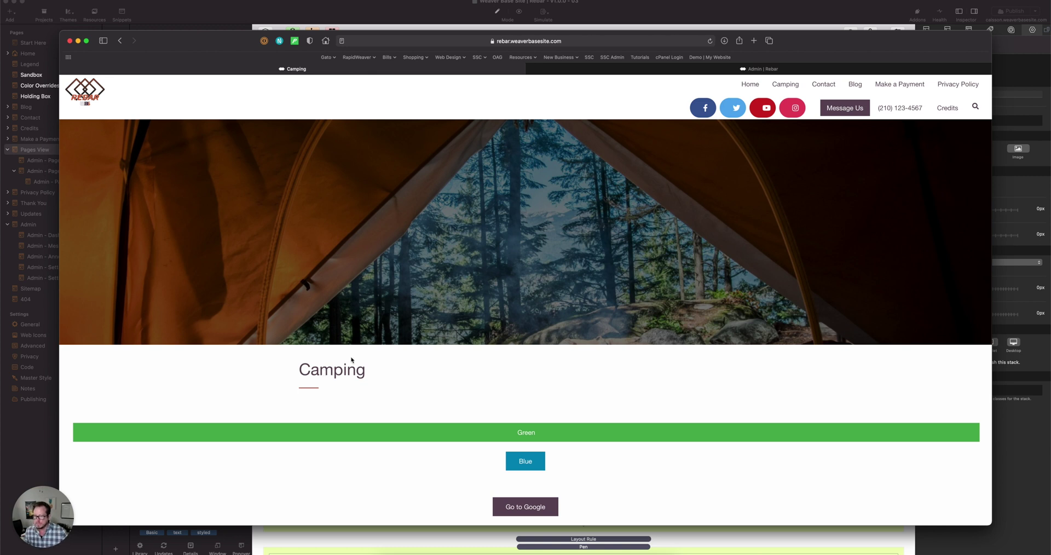
In the admin area, set the Camping page's title alignment to Title | Middle and save it.
left_click(591, 72)
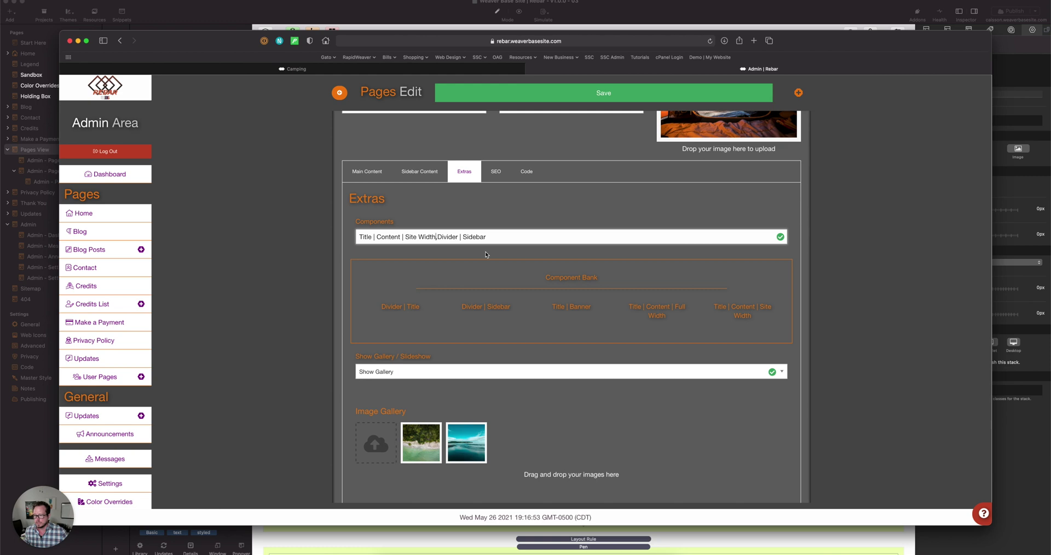
left_click(366, 171)
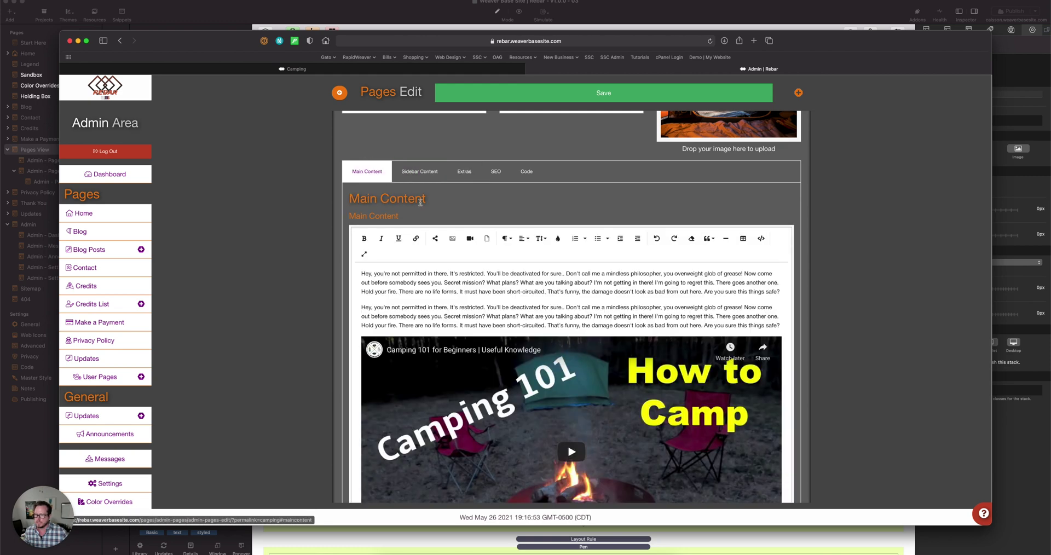
left_click(468, 178)
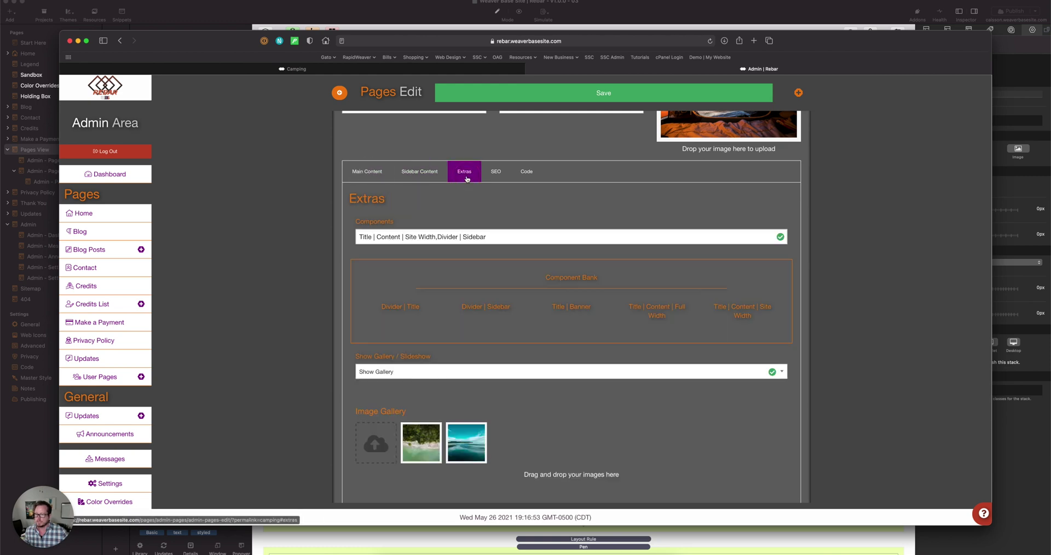
scroll(482, 215, "up", 5)
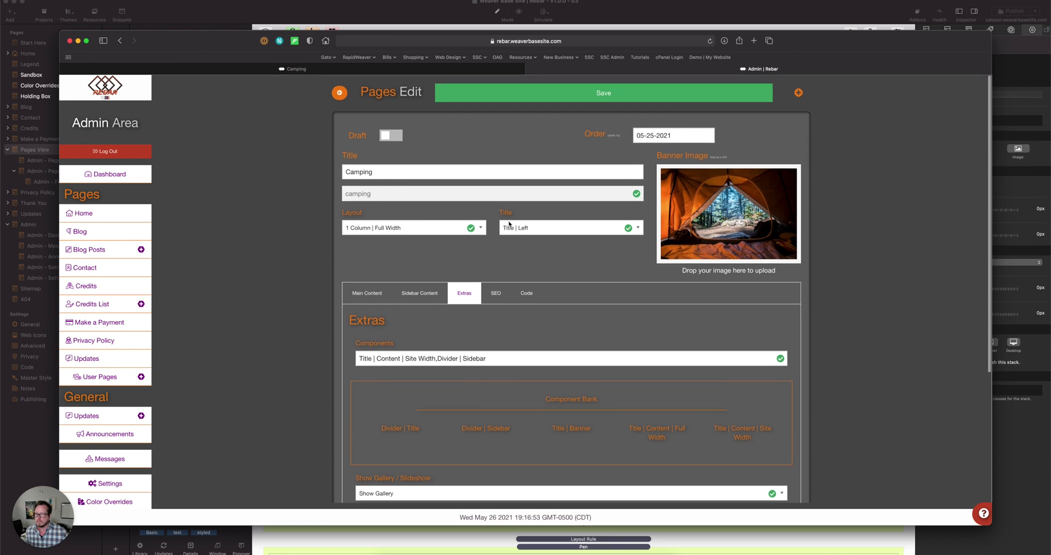
left_click(512, 227)
left_click(520, 236)
key("super+s")
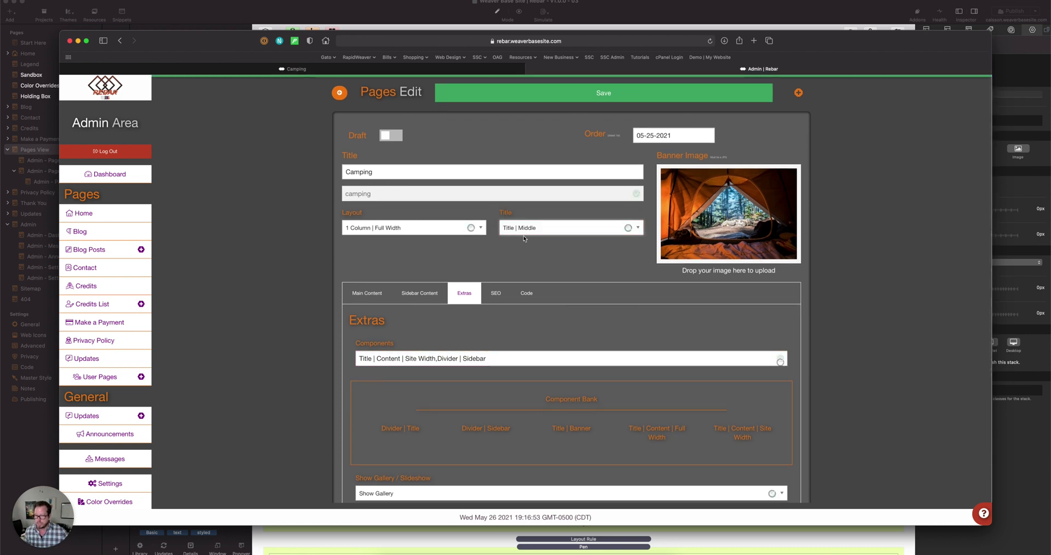
Reload the public Camping page and check the title's alignment and the content below it.
left_click(417, 66)
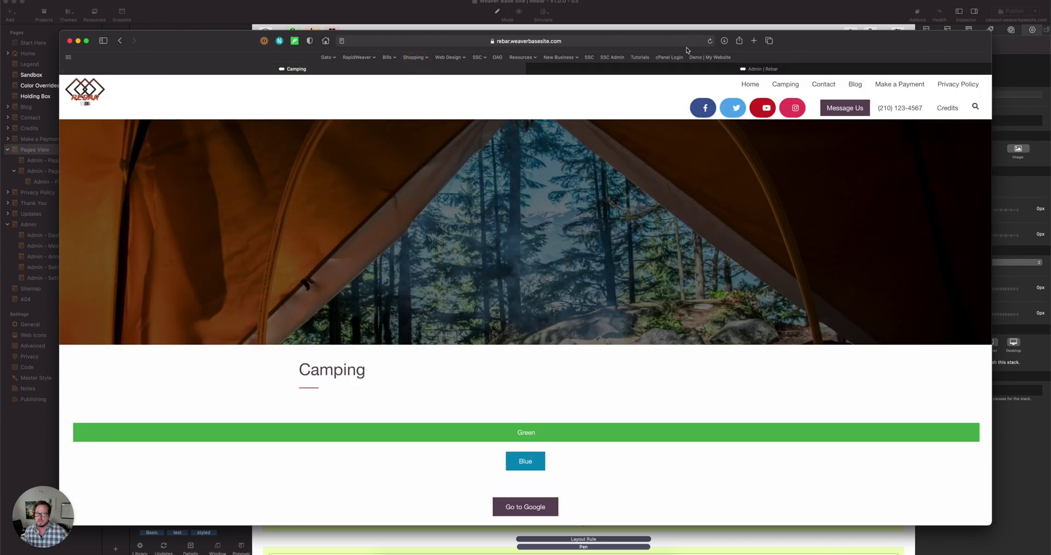
left_click(709, 41)
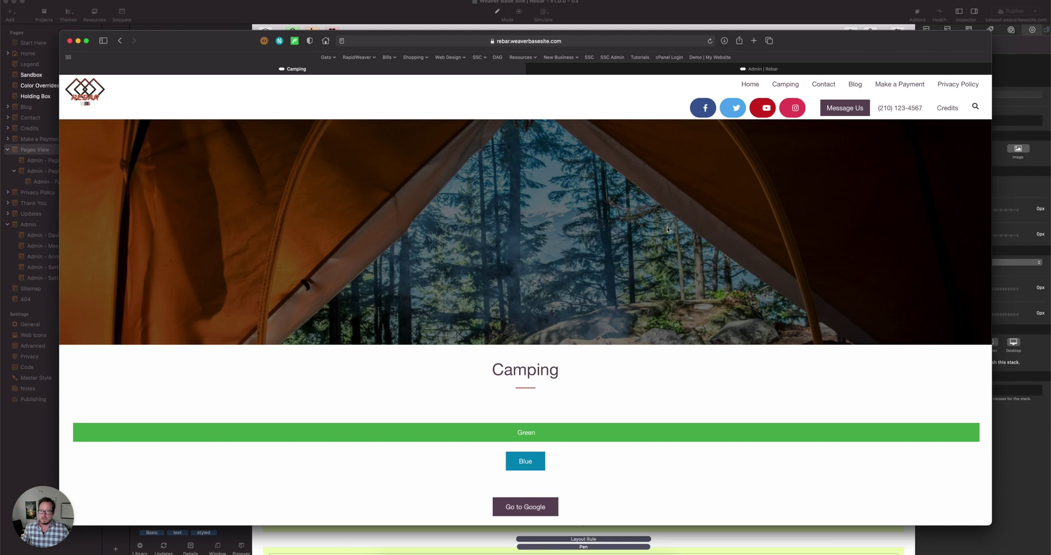
scroll(667, 252, "down", 5)
scroll(662, 243, "down", 1)
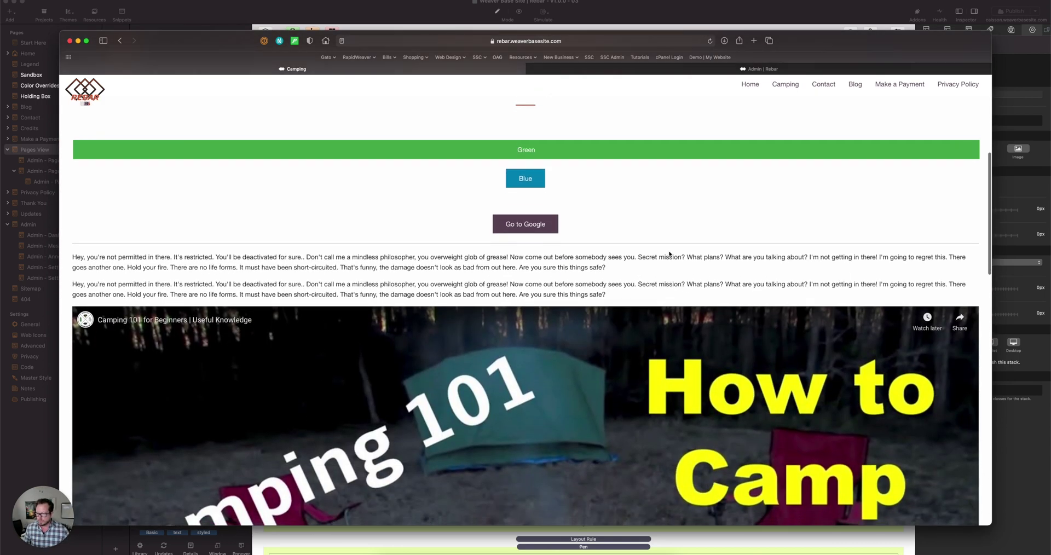
Set the Camping page's layout to 2 Column | Sidebar R | Site Width in the admin area and save it.
left_click(644, 69)
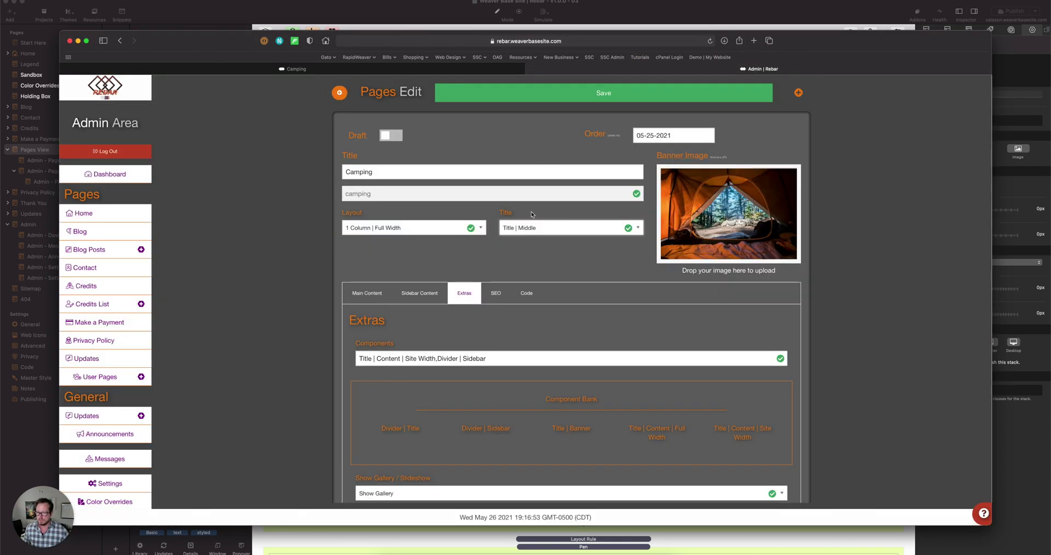
left_click(422, 226)
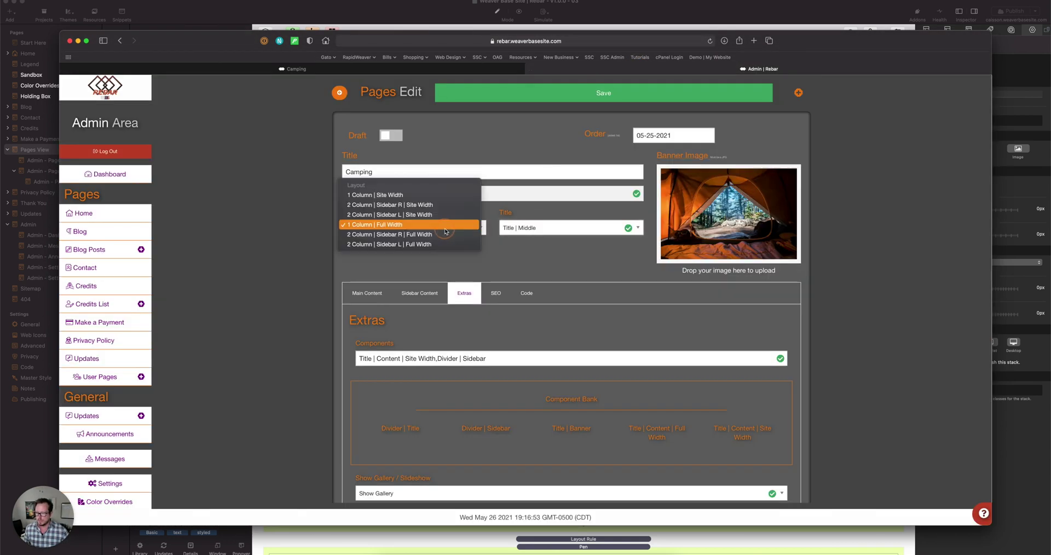
left_click(405, 206)
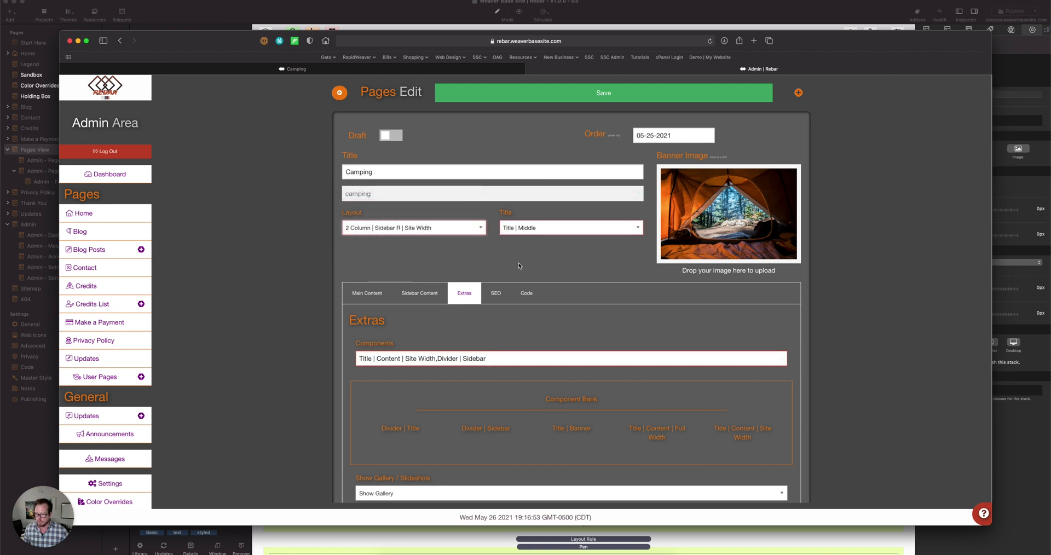
left_click(564, 94)
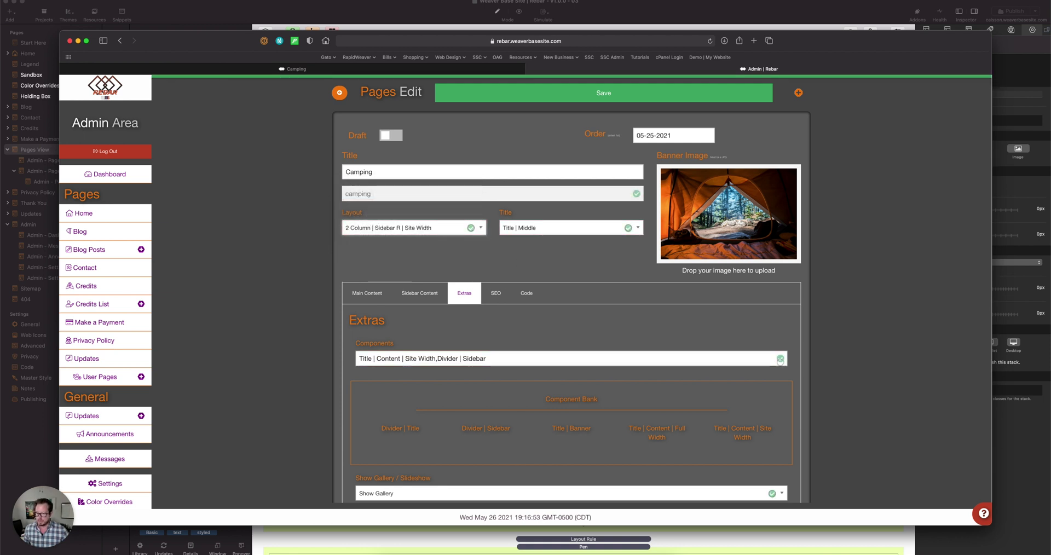
Reload the public Camping page and check how the main content and sidebar buttons are arranged in two columns.
key("ctrl+shift+Tab")
key("super+r")
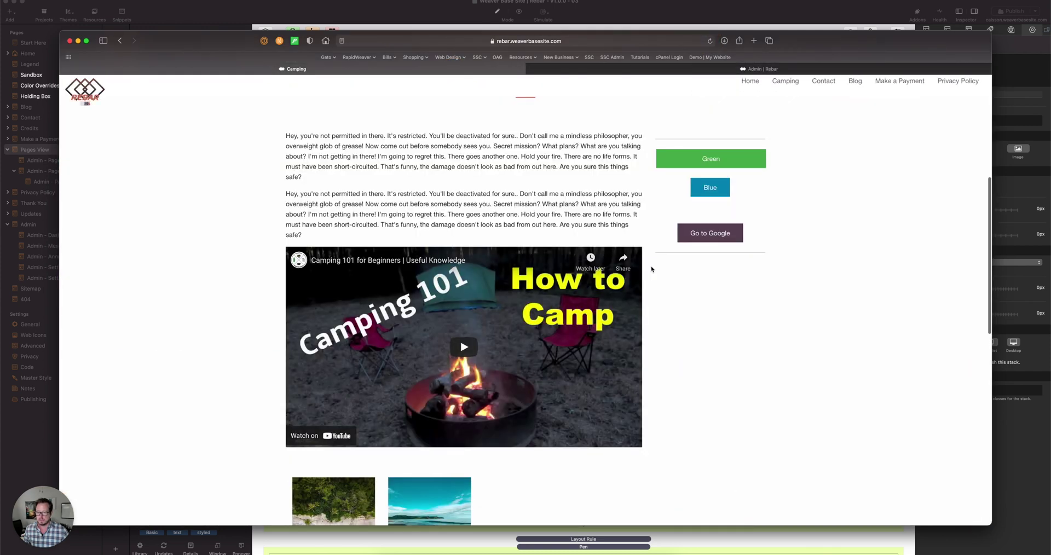
scroll(652, 267, "up", 3)
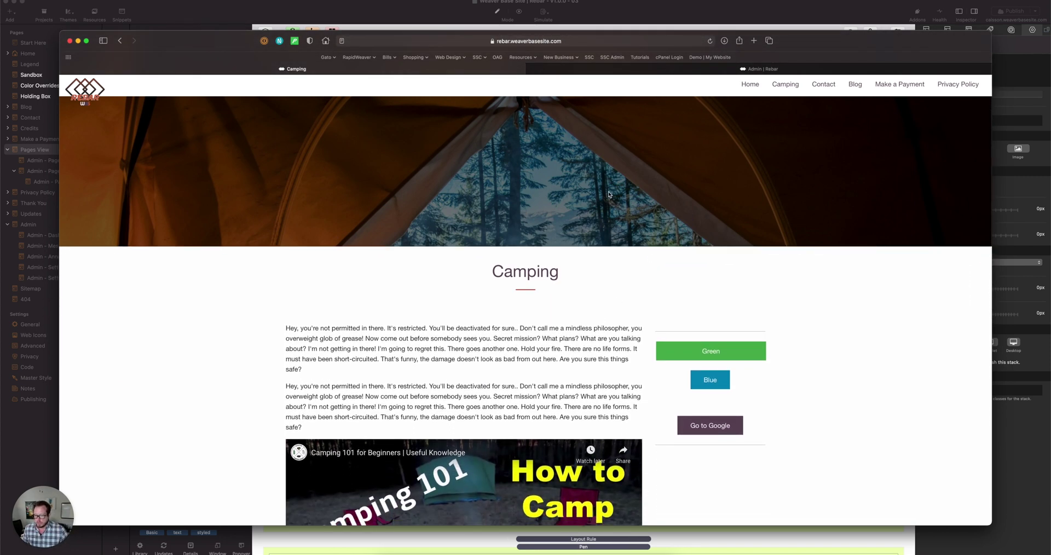
Examine the Camping page's page-specific code in the admin area, especially the .button1 style rule.
left_click(639, 68)
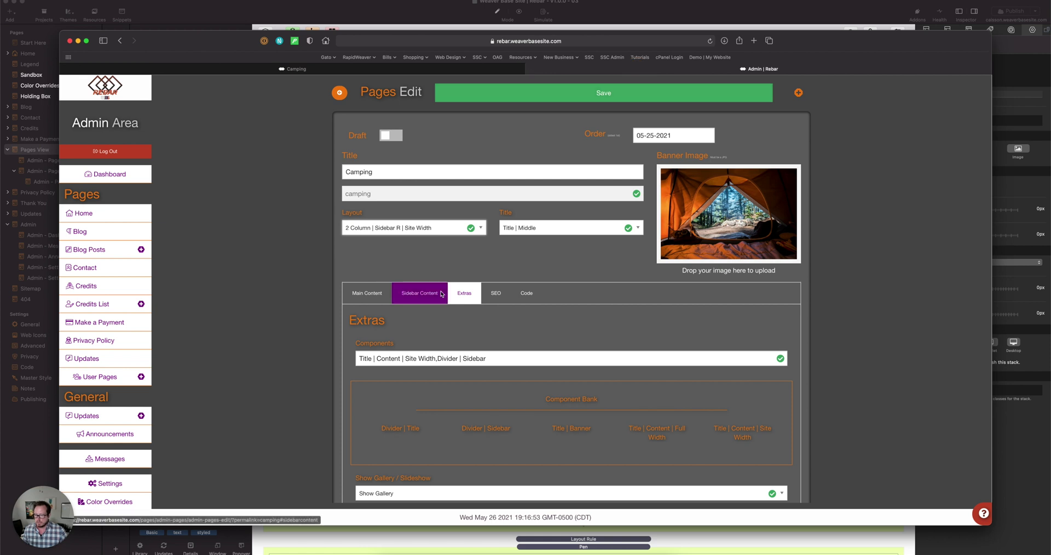
left_click(529, 296)
scroll(613, 336, "down", 3)
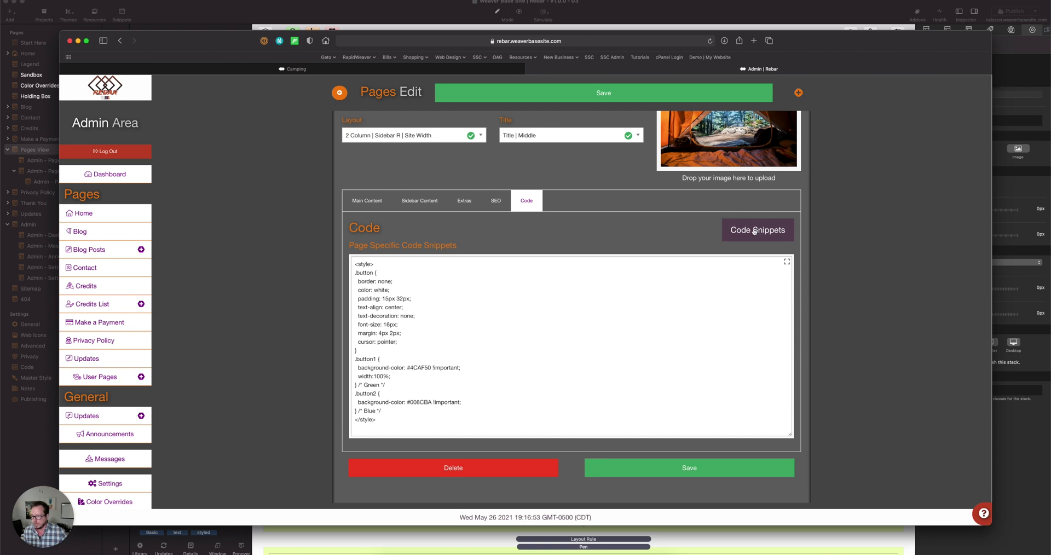
left_click(409, 359)
left_click_drag(386, 342, 475, 387)
left_click(475, 386)
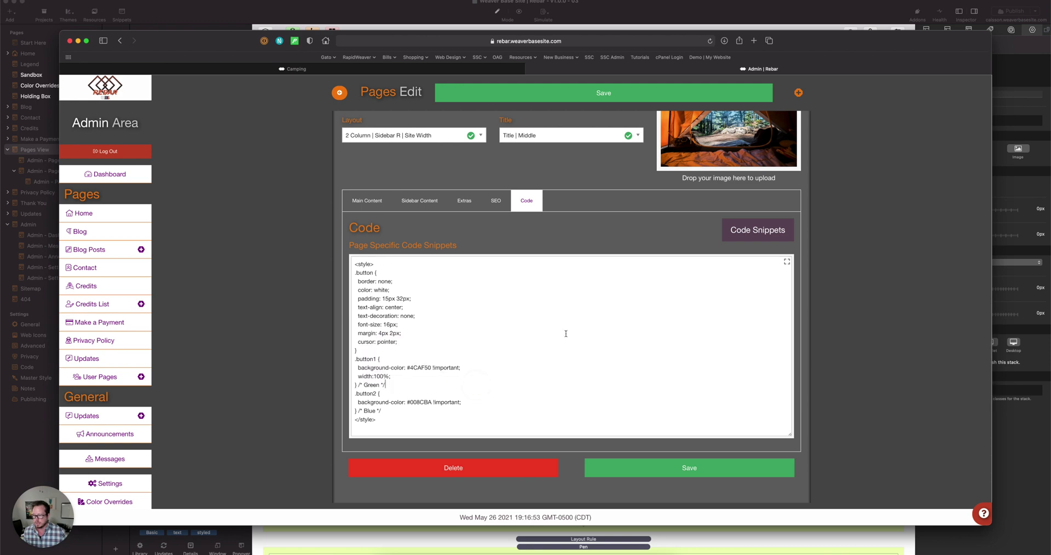
Open the Code Snippets Bank, highlight the Button Styles snippet for review, and close the bank to return to the page code.
left_click(758, 229)
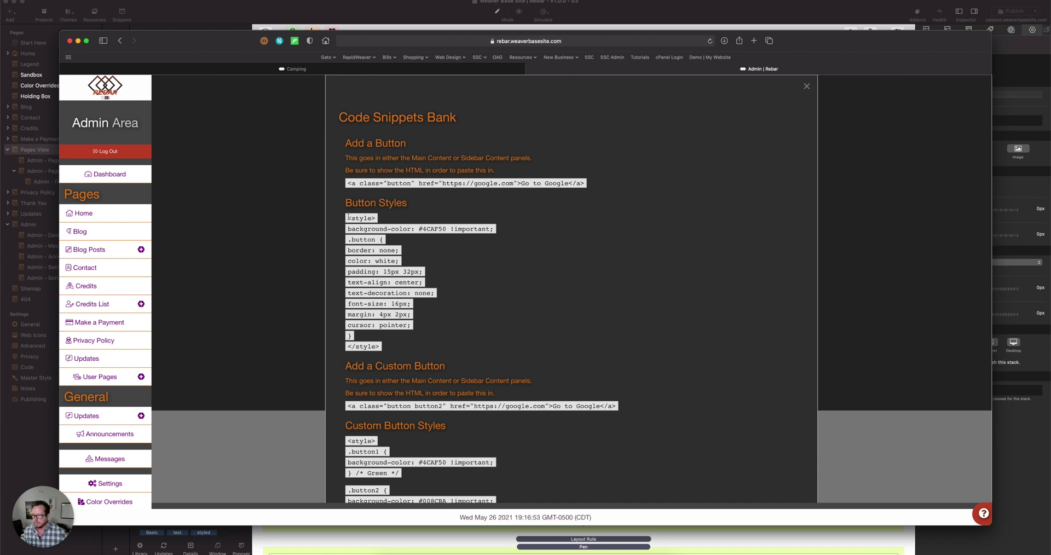
left_click_drag(349, 217, 390, 345)
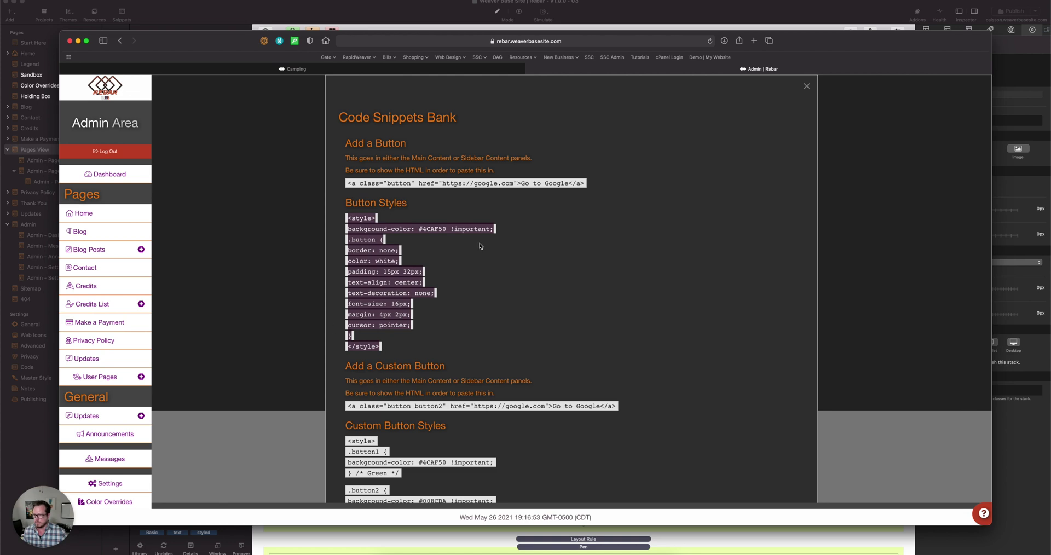
left_click(806, 86)
left_click(454, 331)
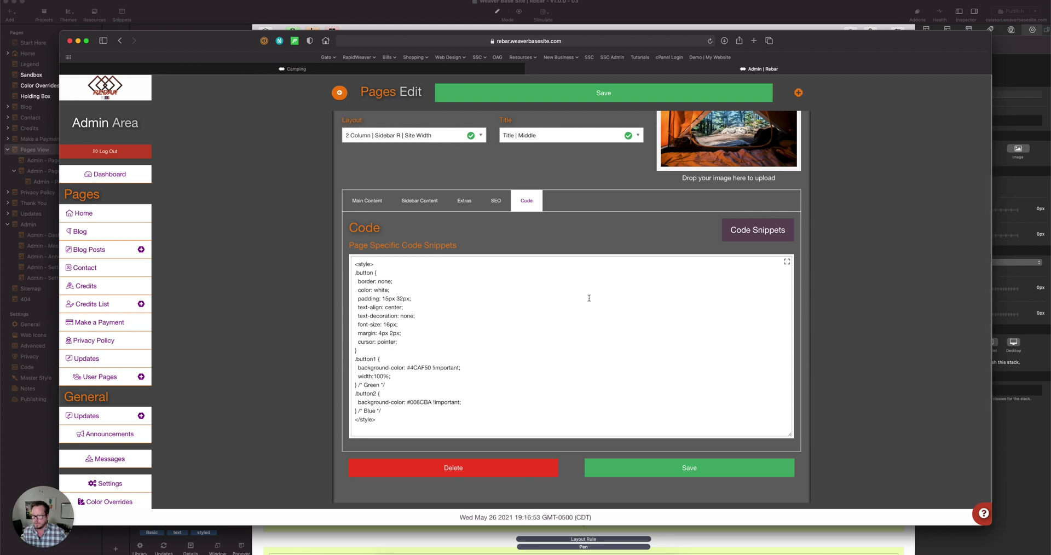
Copy the Add a Custom Button link code with class "button button2" from the Code Snippets Bank.
left_click(749, 230)
scroll(493, 304, "down", 2)
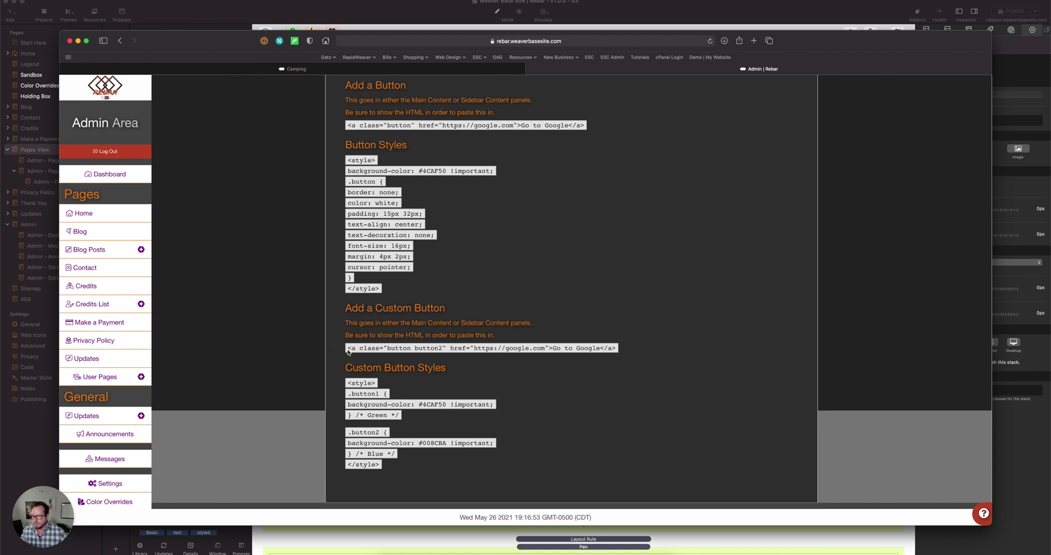
left_click_drag(348, 347, 616, 348)
key("super+c")
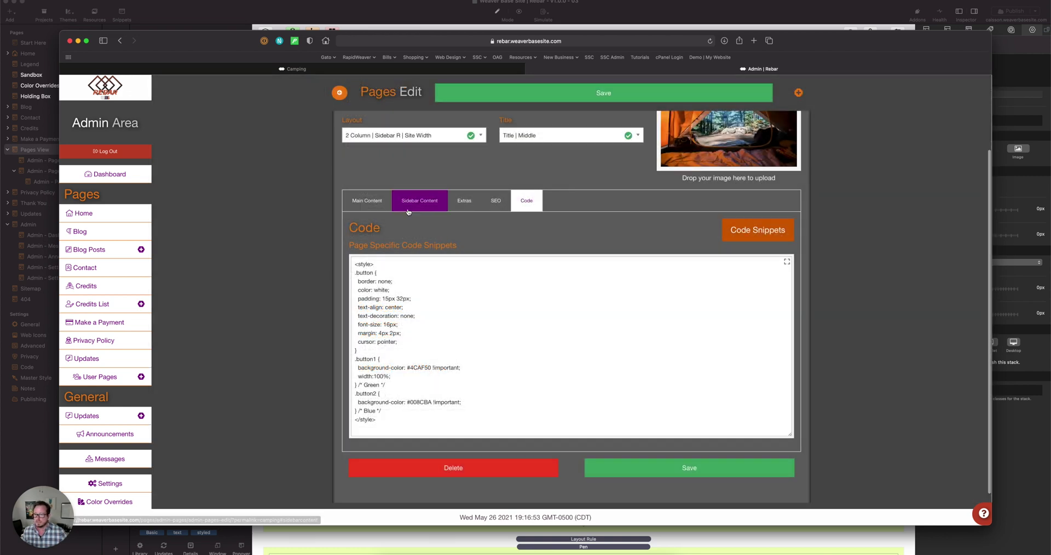
Paste the copied custom button link into the Sidebar Content's HTML source, on a new line below the Go to Google link.
left_click(419, 201)
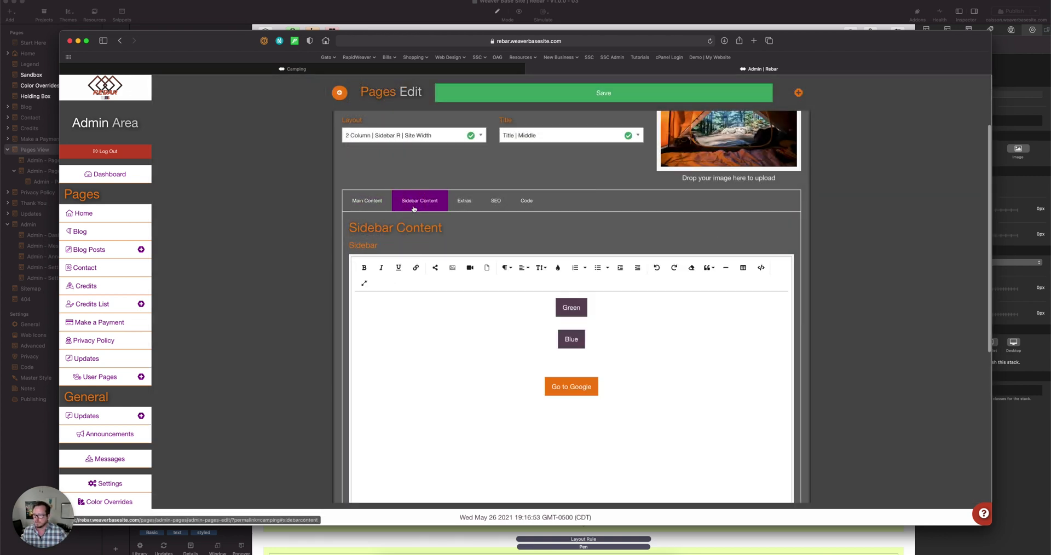
left_click(761, 270)
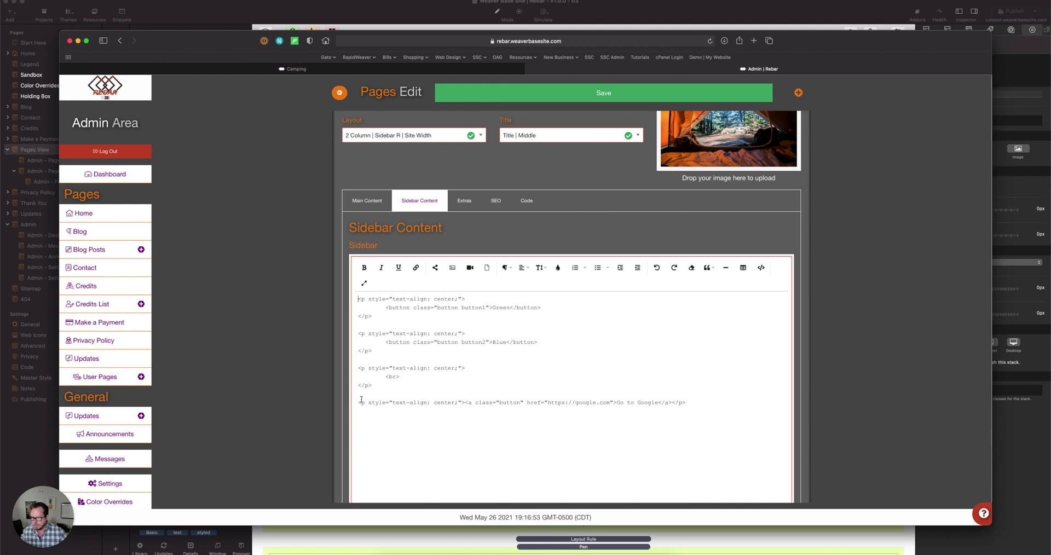
left_click(705, 404)
key("Return")
key("super+v")
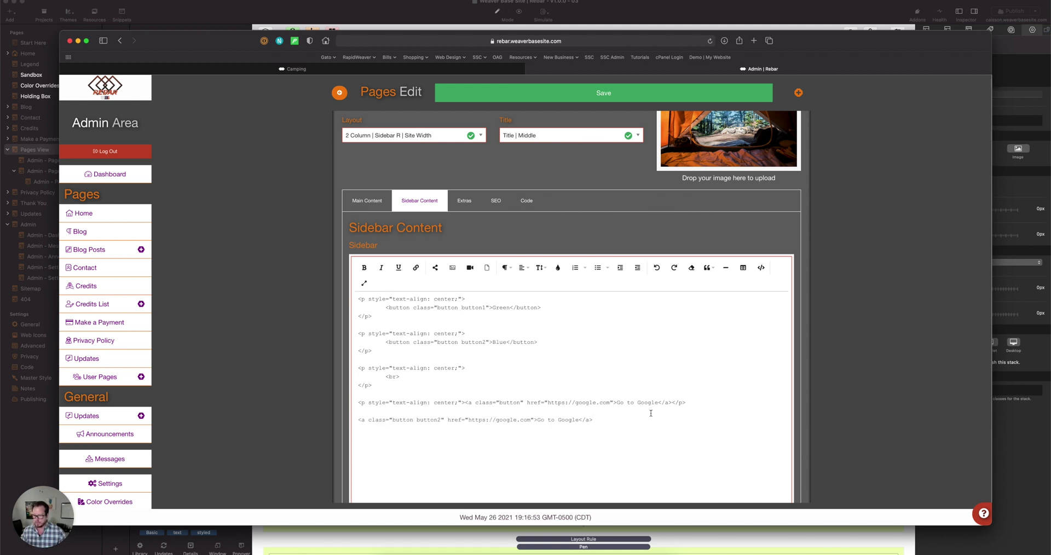
left_click(441, 420)
key("BackSpace")
type("1")
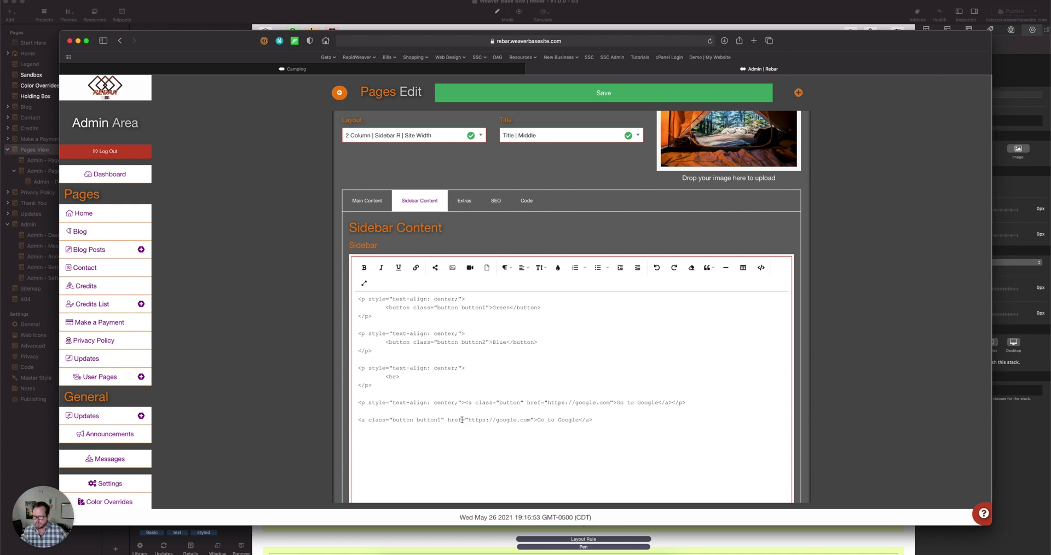
double_click(497, 420)
type("weaverbasesi")
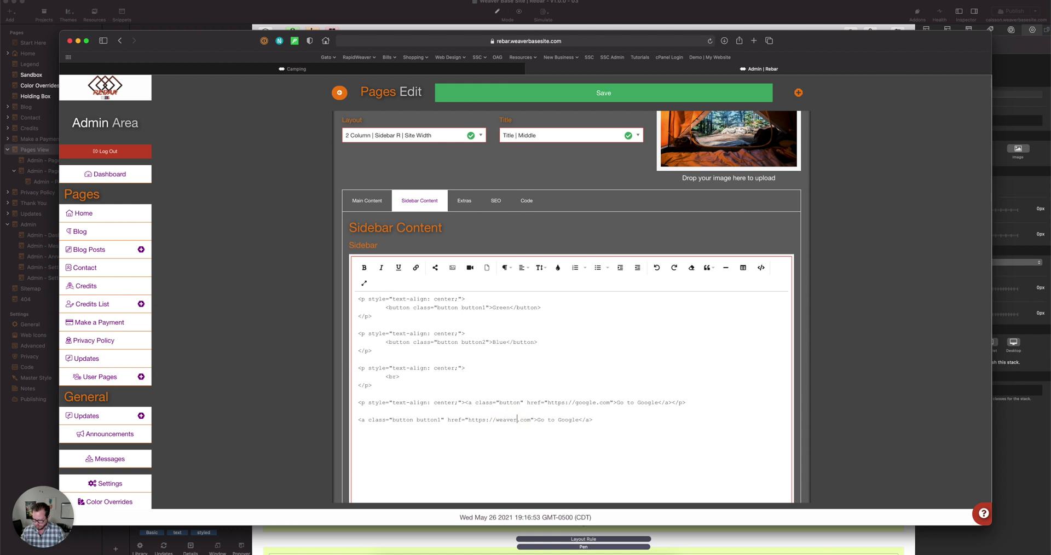
type("te")
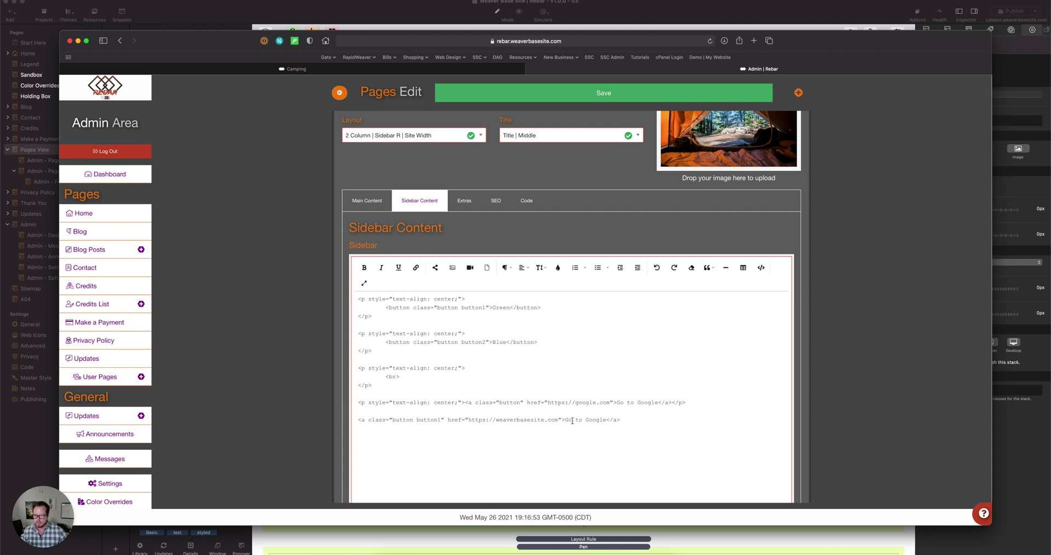
Replace the new link's text with "WBS" and save the page.
left_click_drag(564, 420, 606, 422)
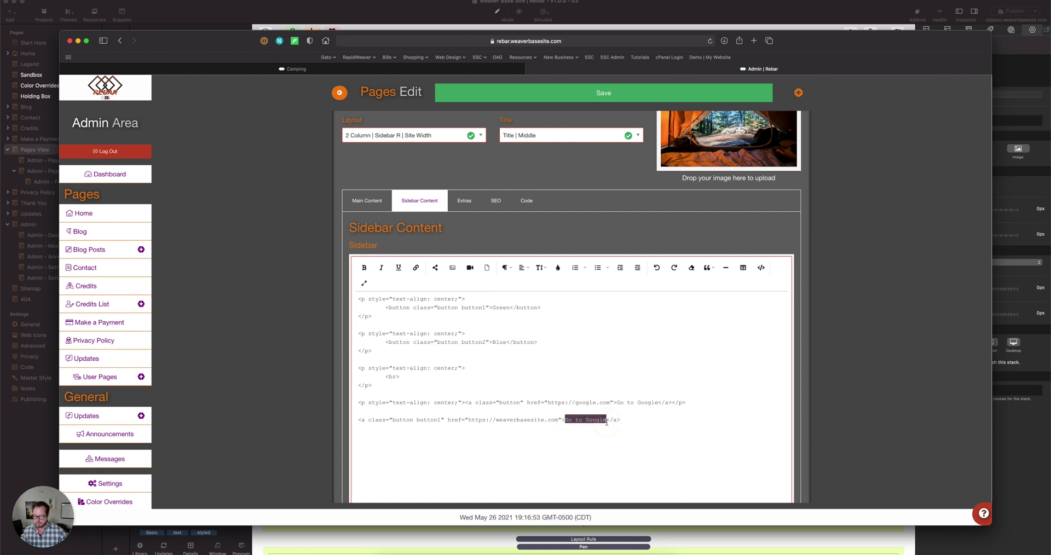
type("WBS")
key("super+s")
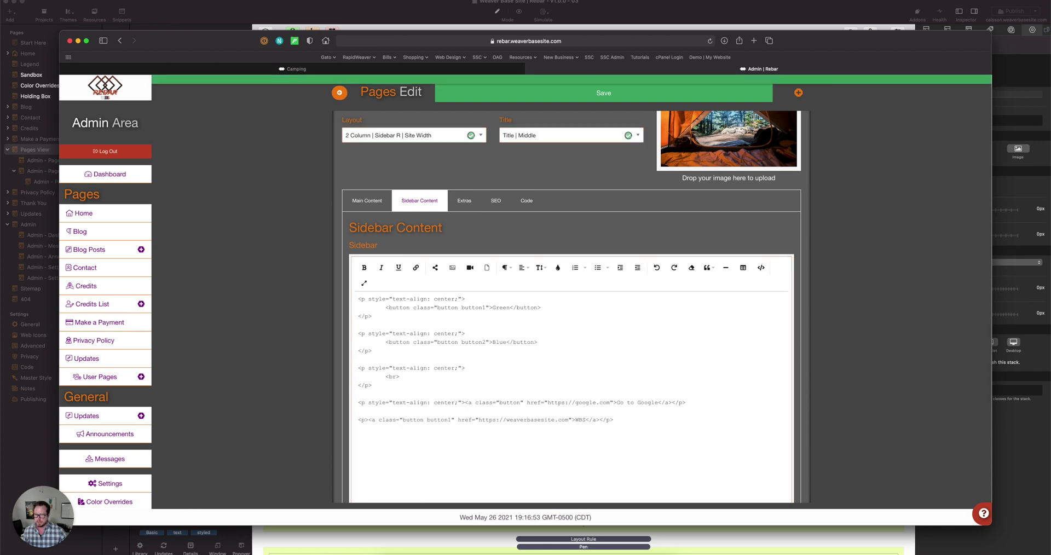
Reload the public Camping page, test the WBS sidebar button's link, and return to the Camping page.
left_click(481, 71)
left_click(711, 42)
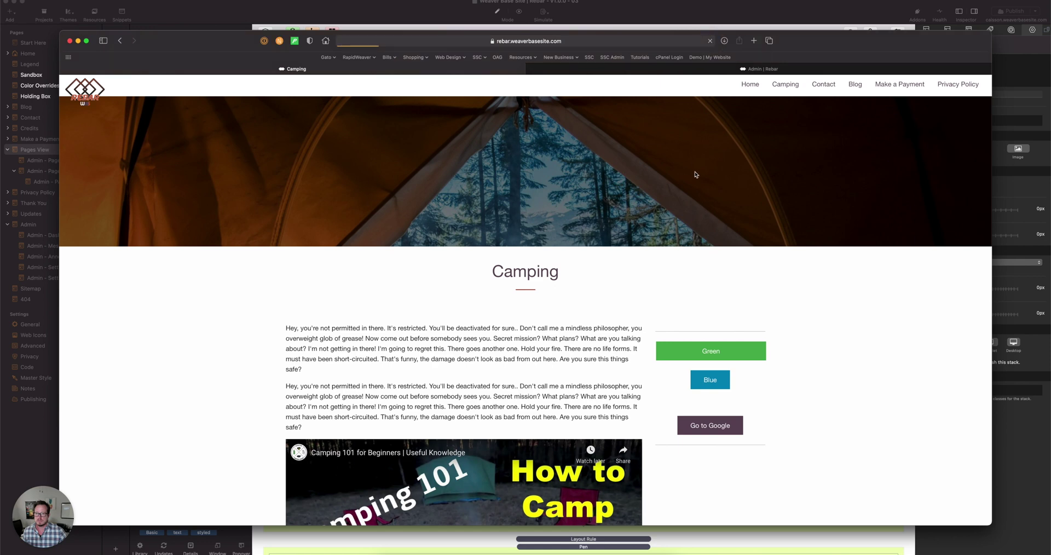
scroll(709, 359, "down", 2)
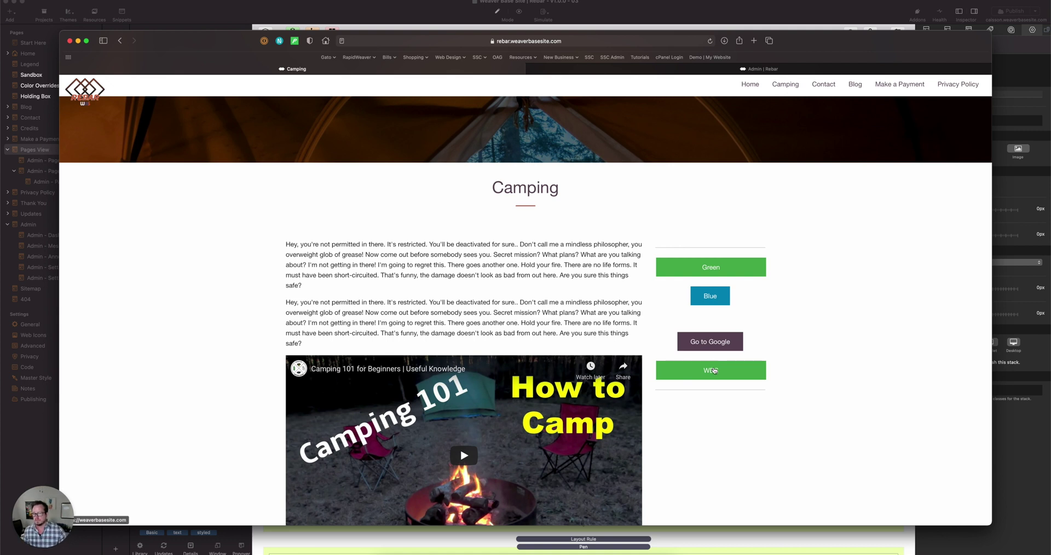
left_click(714, 370)
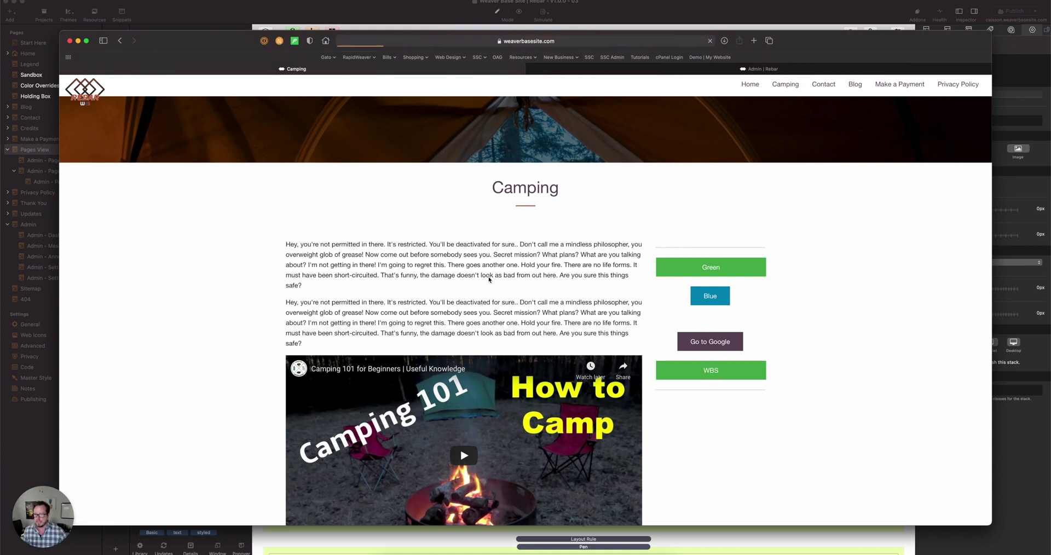
scroll(443, 284, "left", 5)
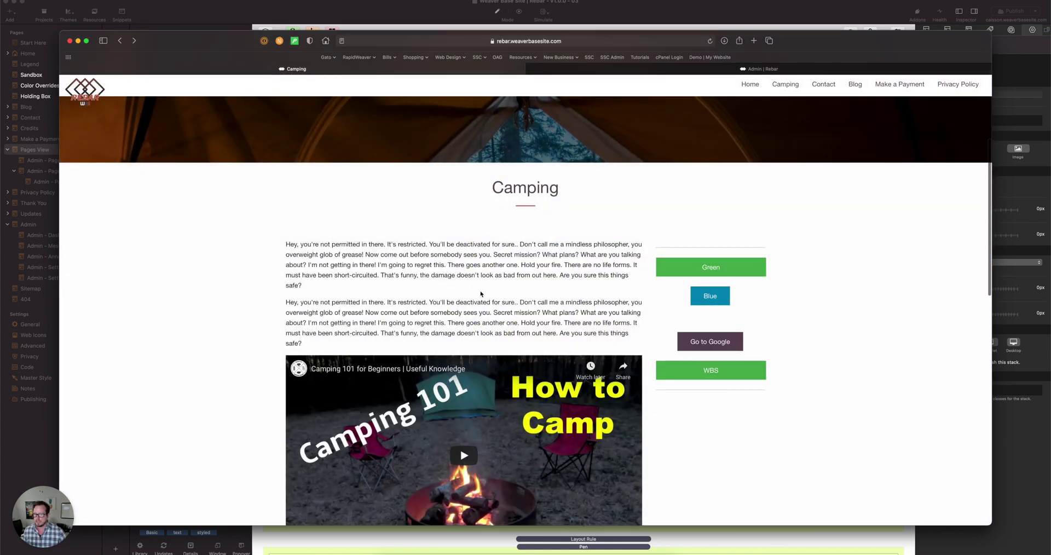
Review the Camping page's main content text, embedded video and page settings in the admin editor.
key("ctrl+Tab")
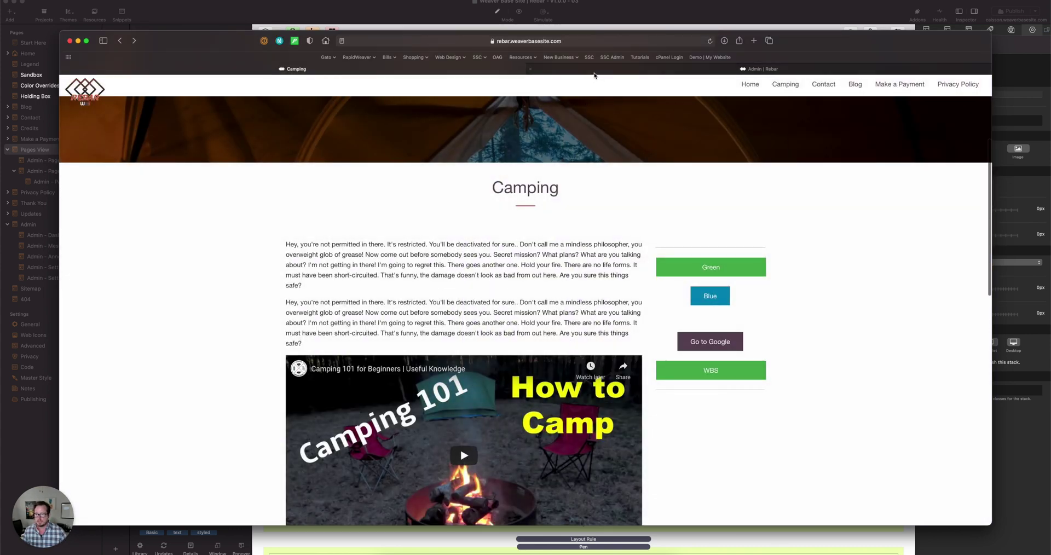
left_click(367, 201)
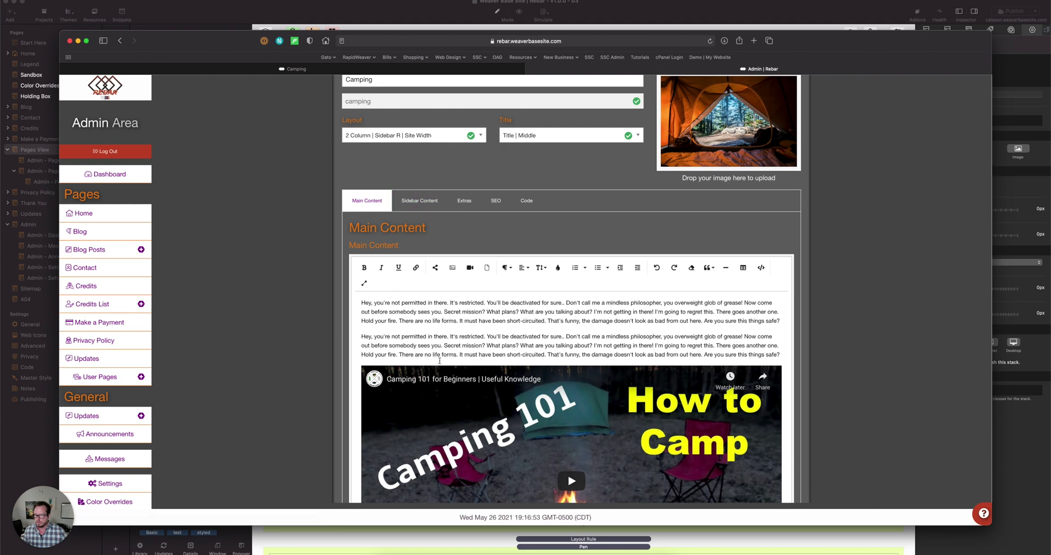
scroll(441, 363, "down", 5)
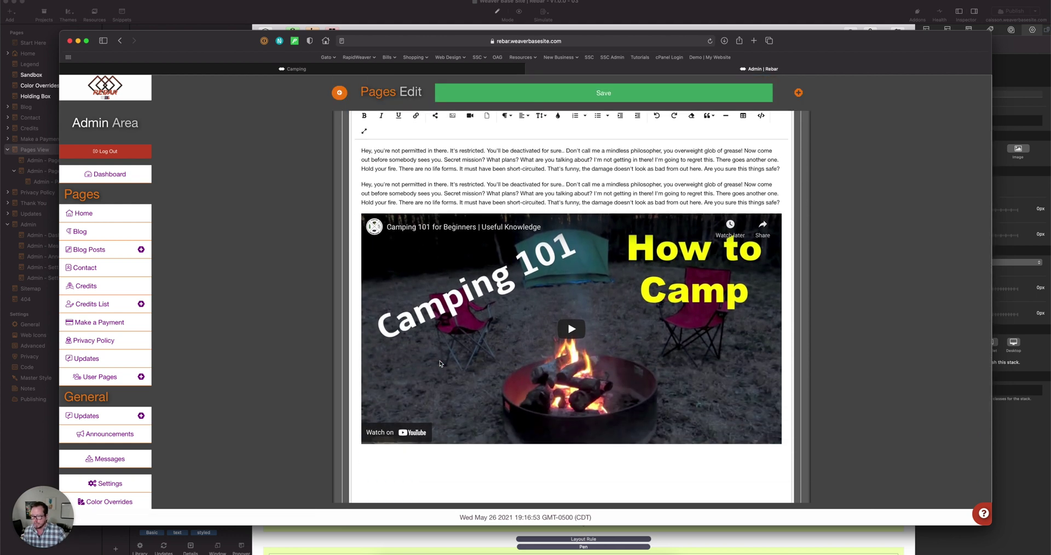
scroll(439, 363, "up", 1)
left_click(360, 183)
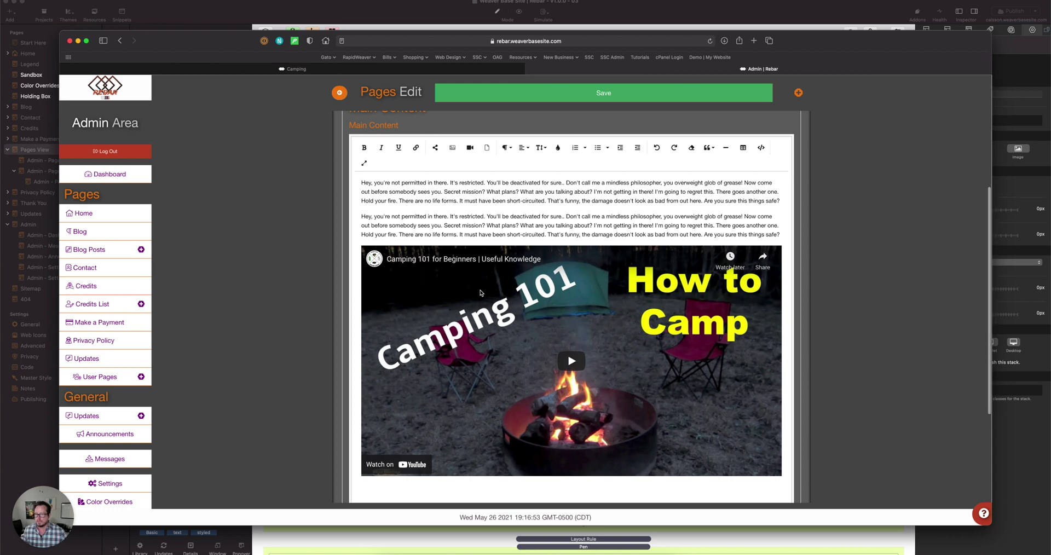
scroll(481, 293, "up", 5)
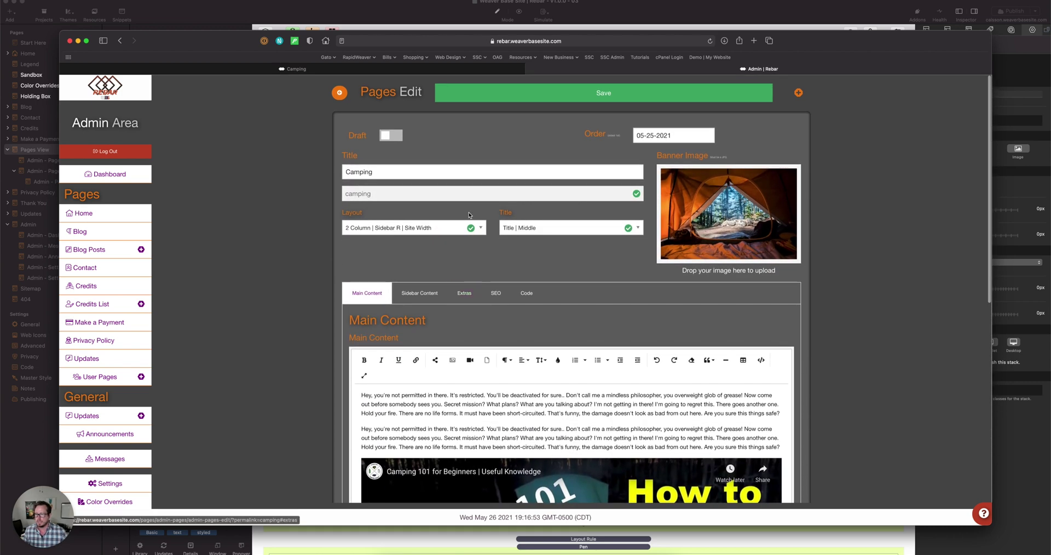
scroll(585, 296, "down", 1)
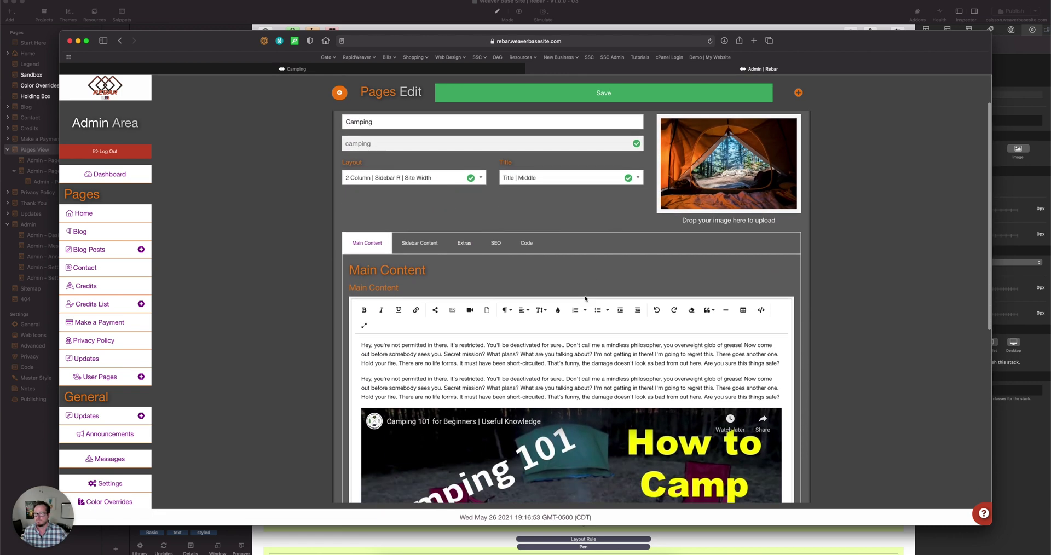
Reload the public Camping page and check the main content beside the sidebar buttons.
left_click(512, 69)
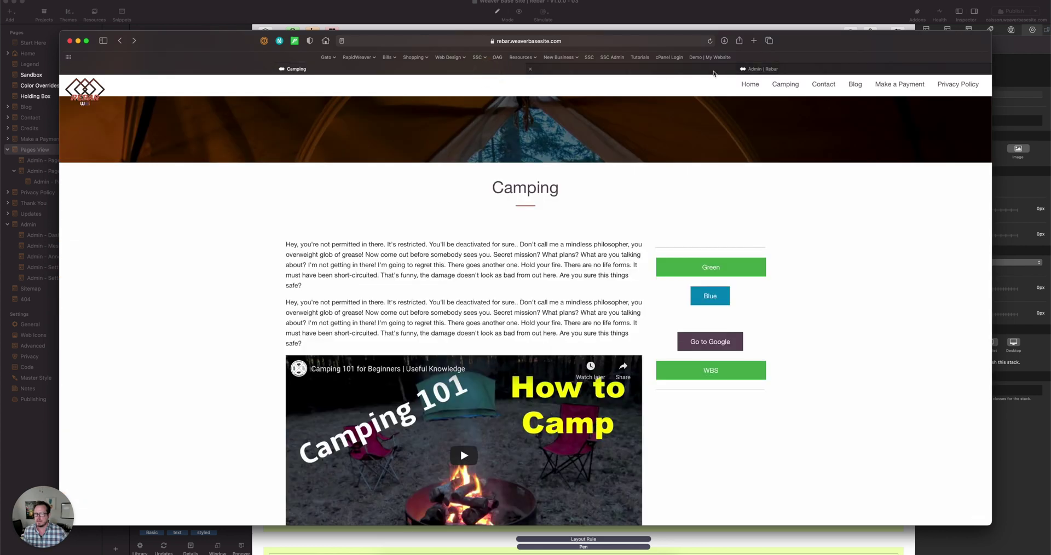
left_click(710, 41)
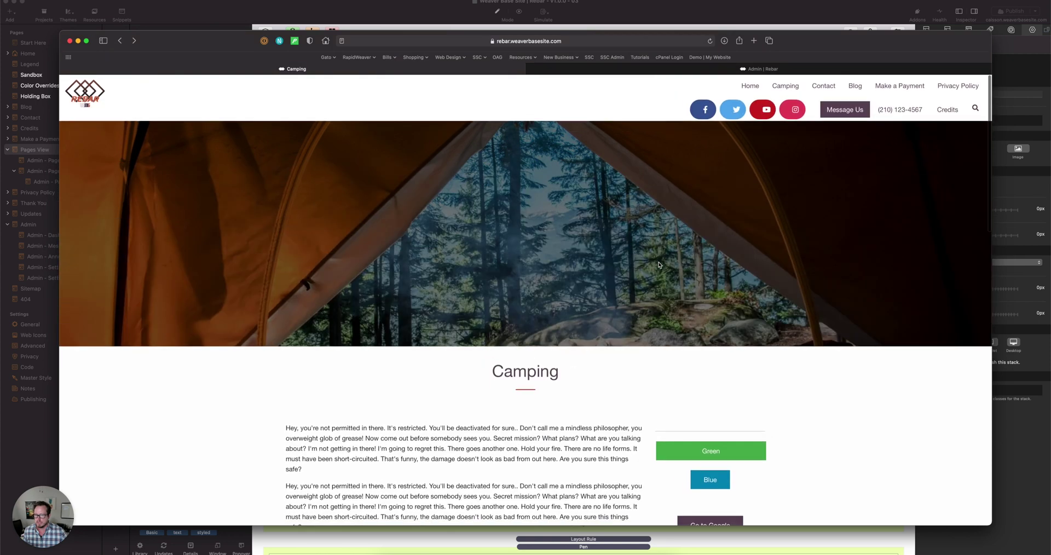
scroll(658, 265, "down", 3)
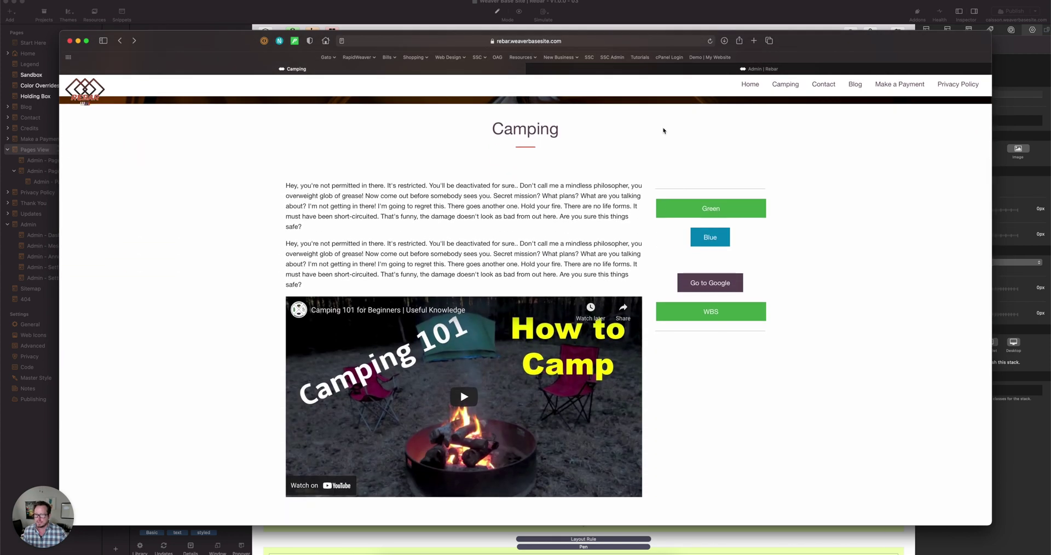
Set the Camping page's Show Gallery / Slideshow option in Extras to Show Slideshow and save.
left_click(646, 69)
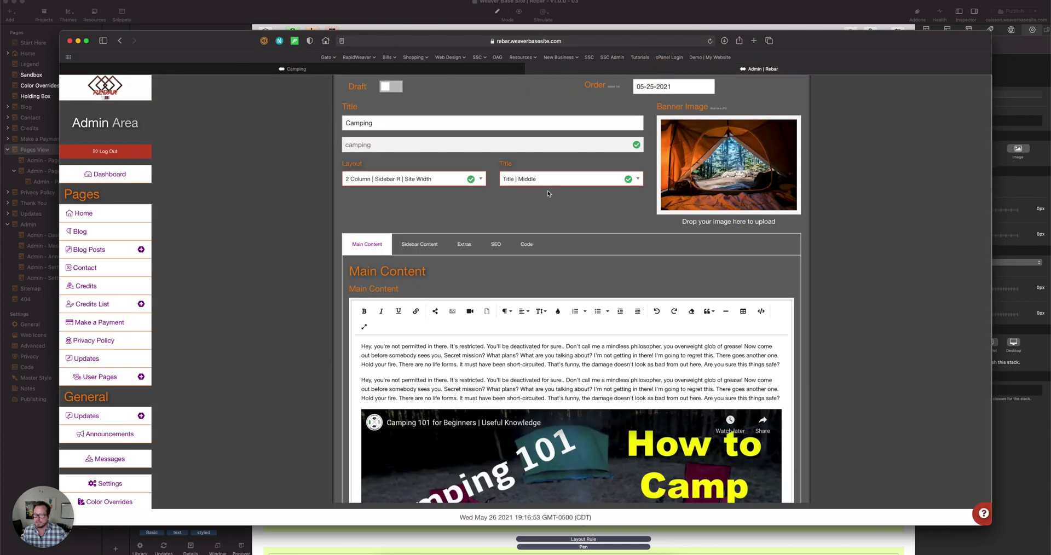
left_click(465, 247)
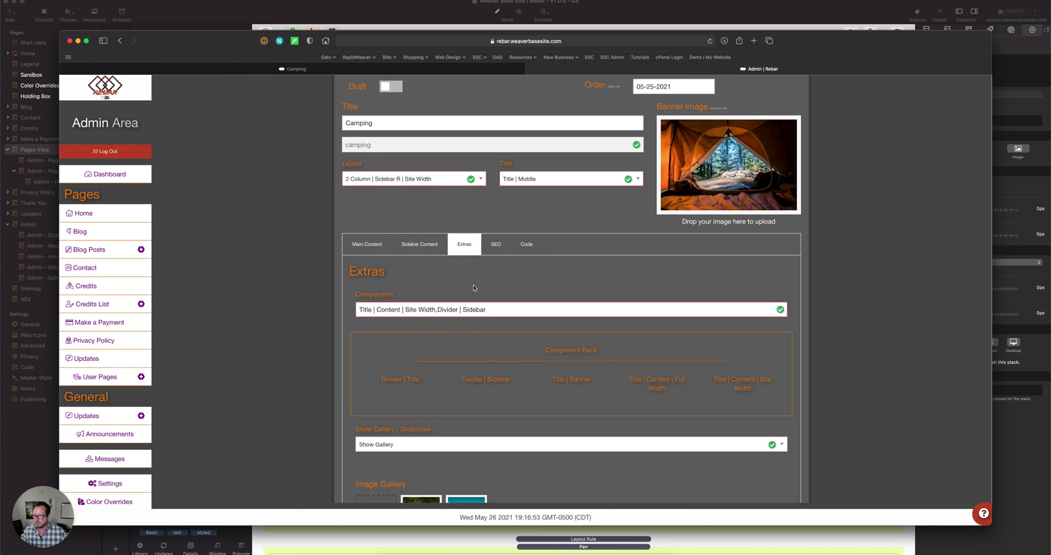
scroll(473, 284, "down", 3)
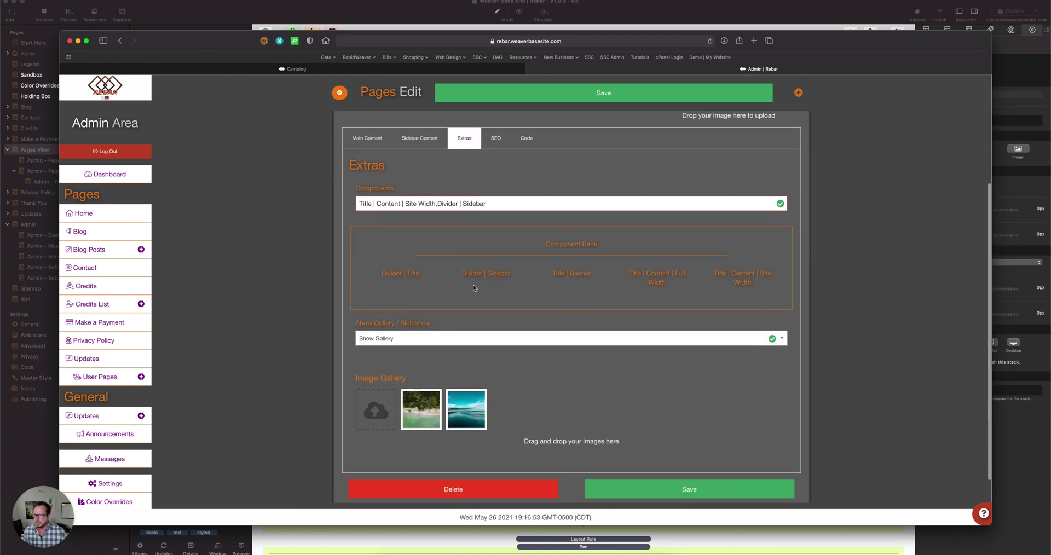
left_click(388, 332)
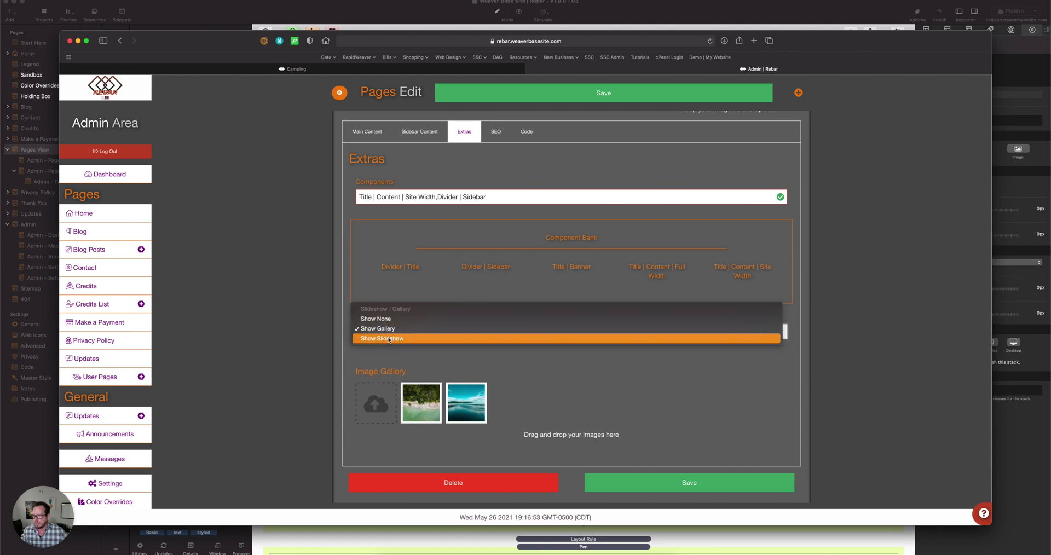
left_click(391, 338)
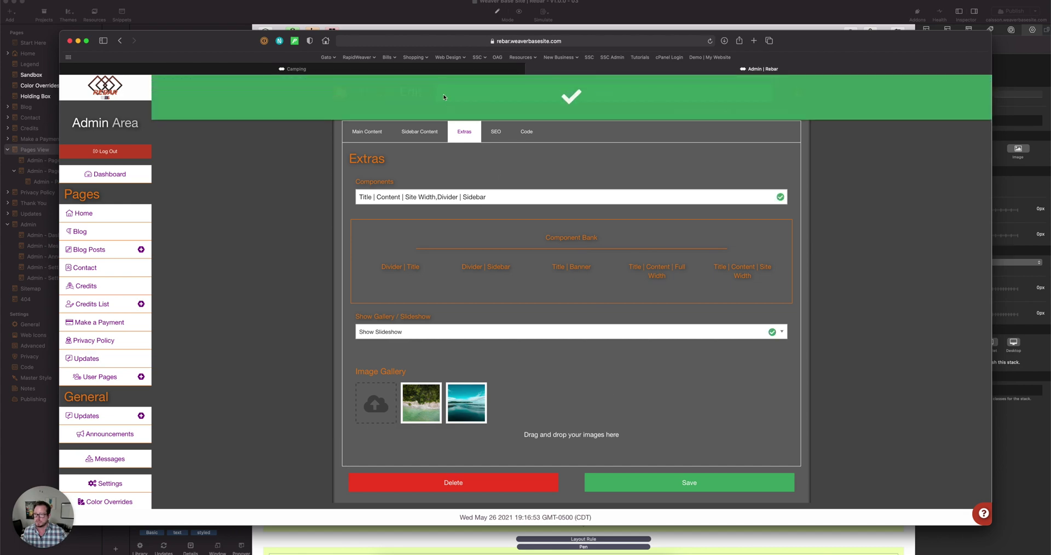
Reload the public Camping page and browse forward and back through its image slideshow.
left_click(439, 73)
key("super+r")
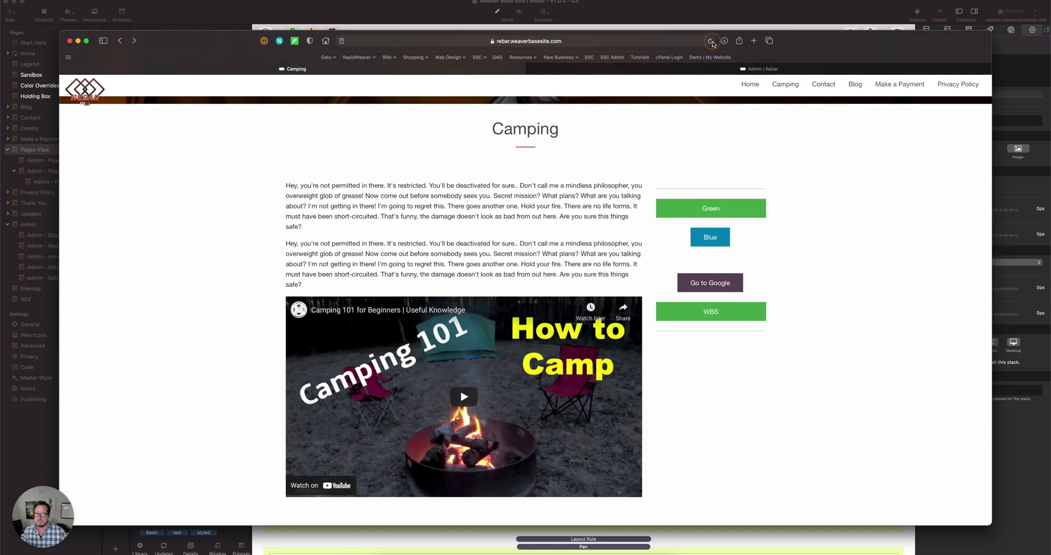
scroll(668, 202, "down", 10)
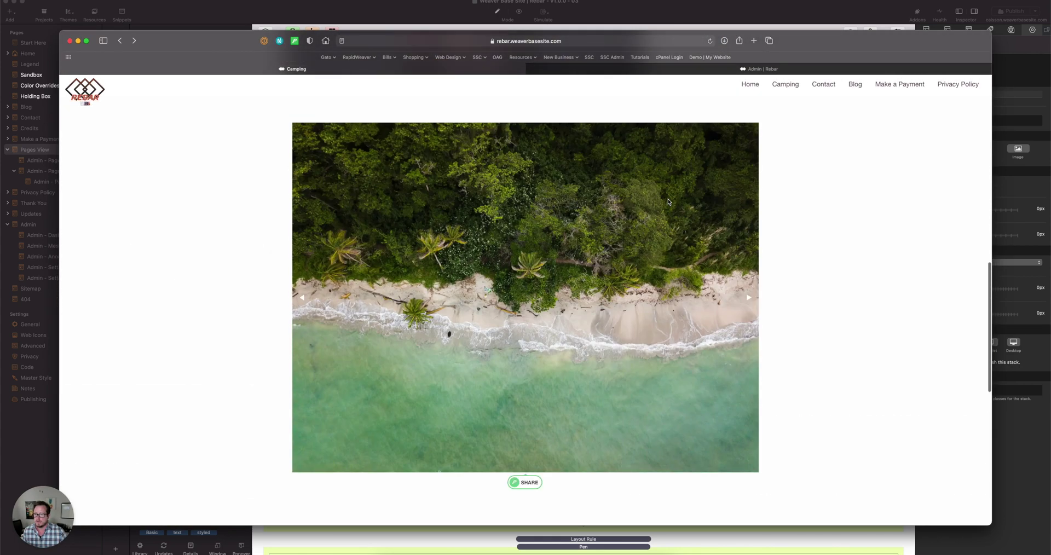
left_click(749, 314)
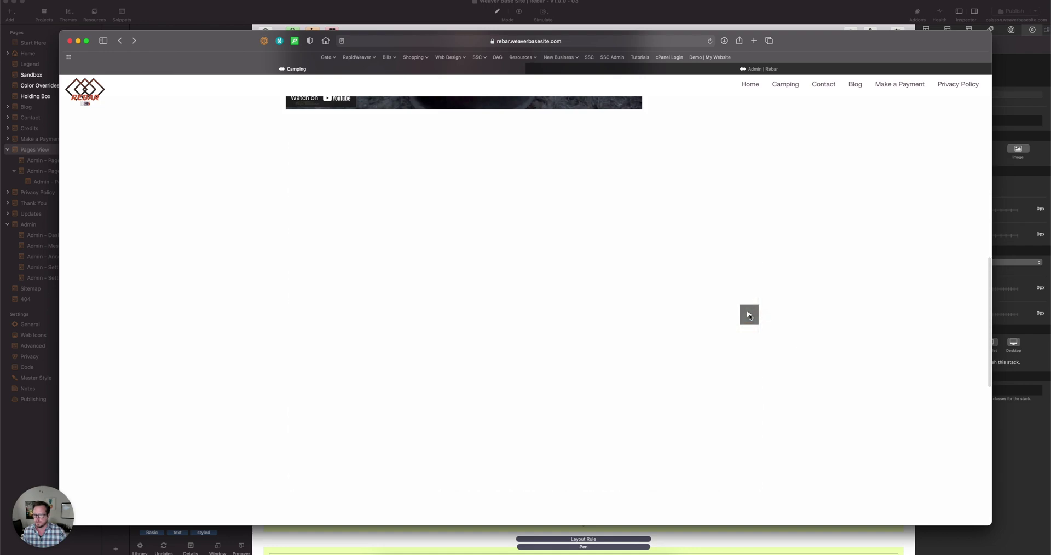
left_click(750, 311)
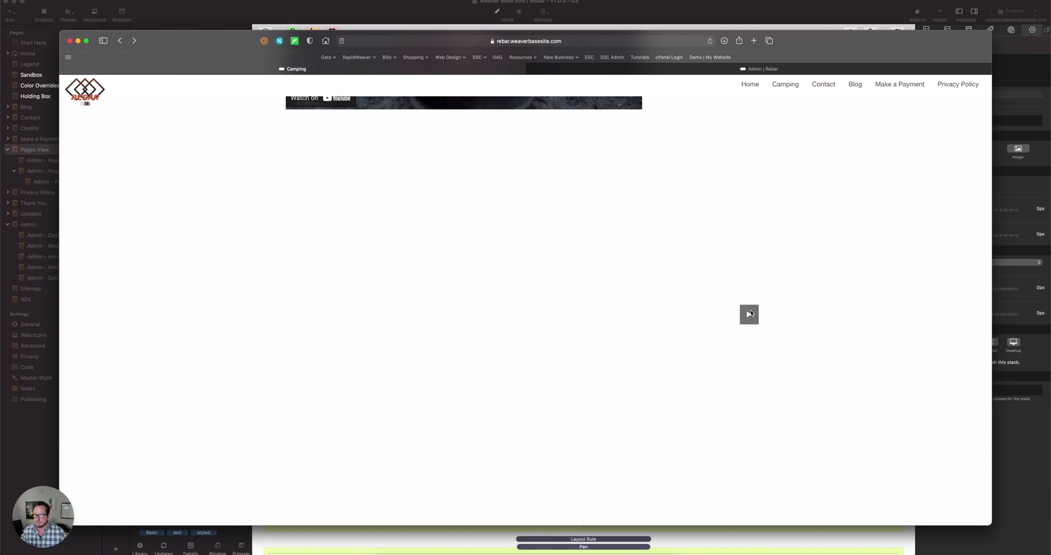
left_click(300, 318)
Set the Camping page's Show Gallery / Slideshow option to Show None and save.
left_click(659, 70)
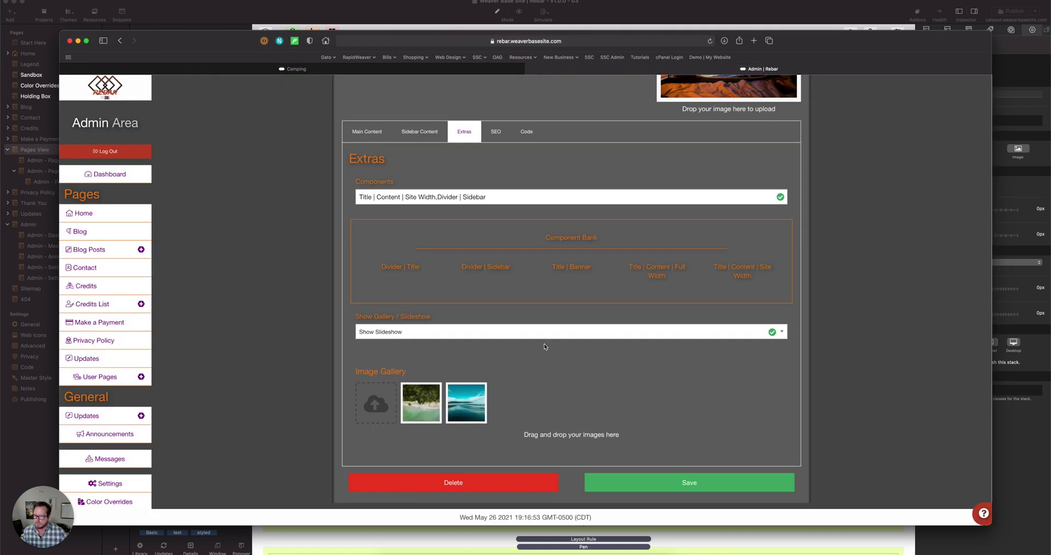
left_click(543, 332)
left_click(530, 309)
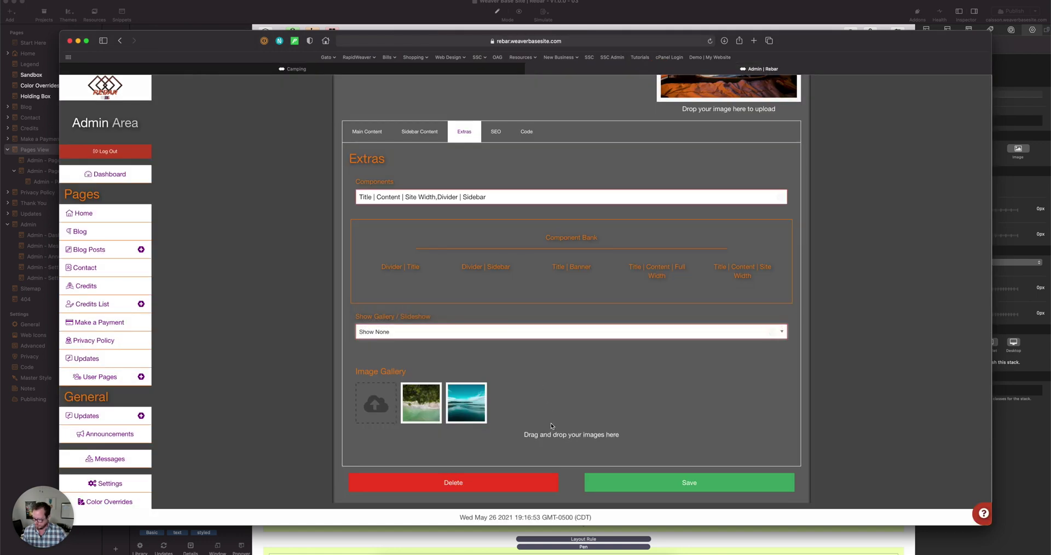
key("super+s")
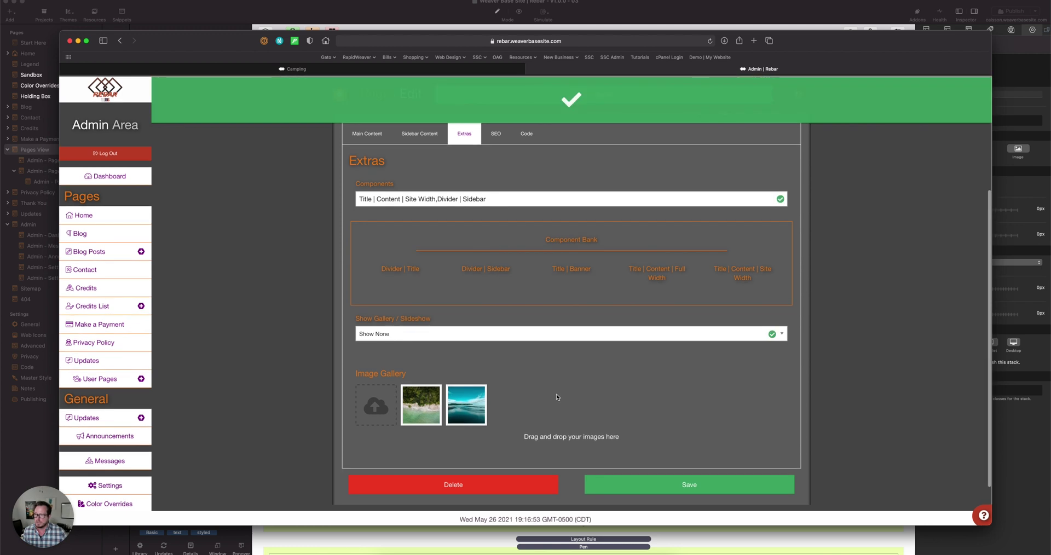
Enter the filler text "losdlvmdf;lksgmsfdk;lgm. fdkgnsdfkojghs" as the Camping page's SEO page description.
scroll(556, 394, "up", 3)
left_click(499, 275)
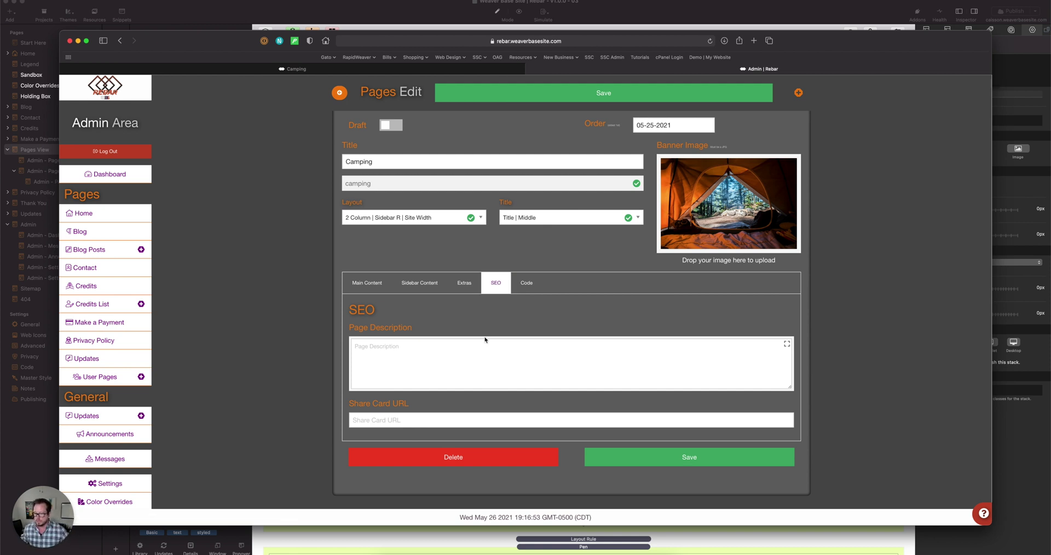
left_click(406, 349)
type("lor lvmdf;lksgmsfdk;lgm. fdkgnsdfkojghs")
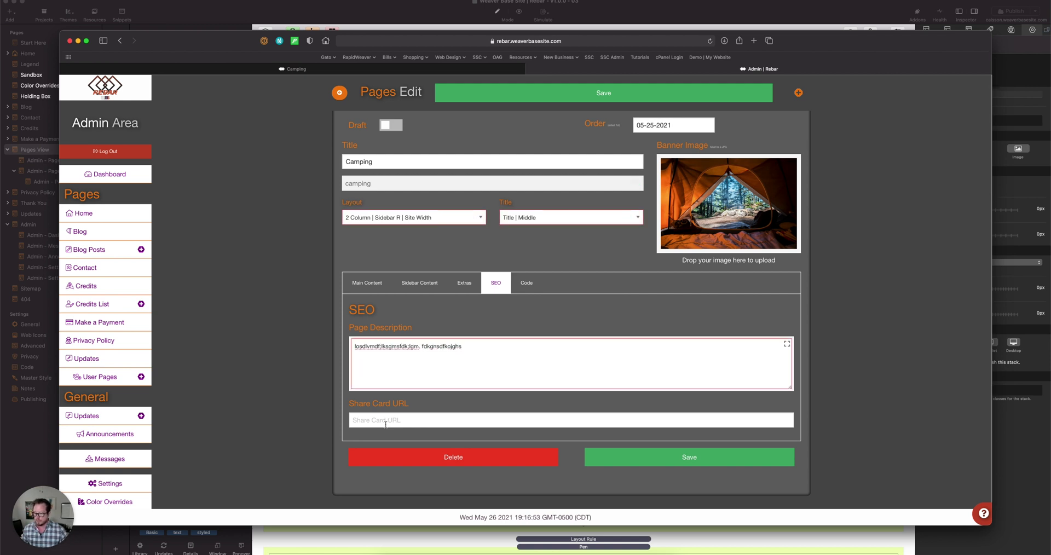
Save the Camping page's SEO description with the share card URL left empty, and reload the public Camping page.
left_click(386, 418)
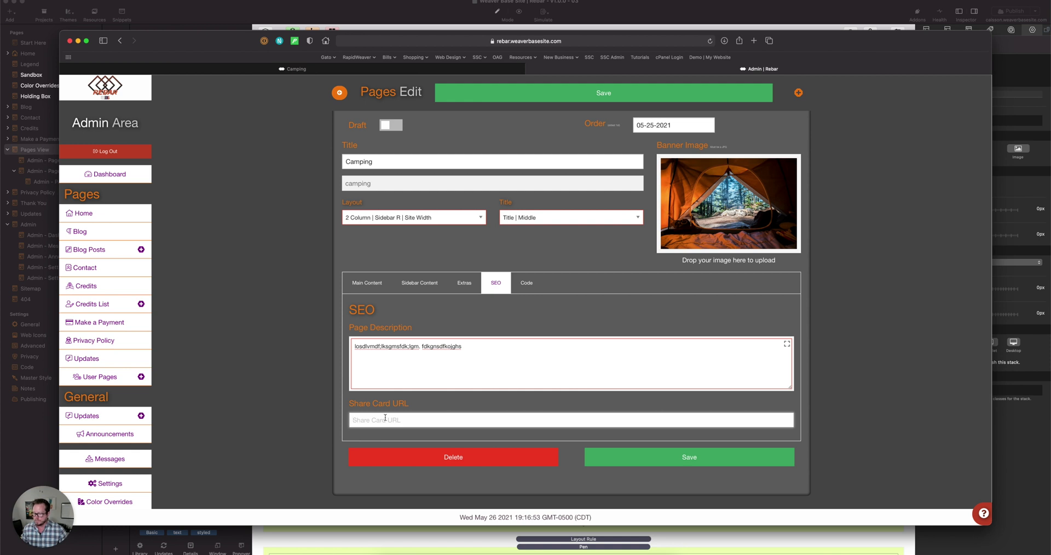
left_click(461, 91)
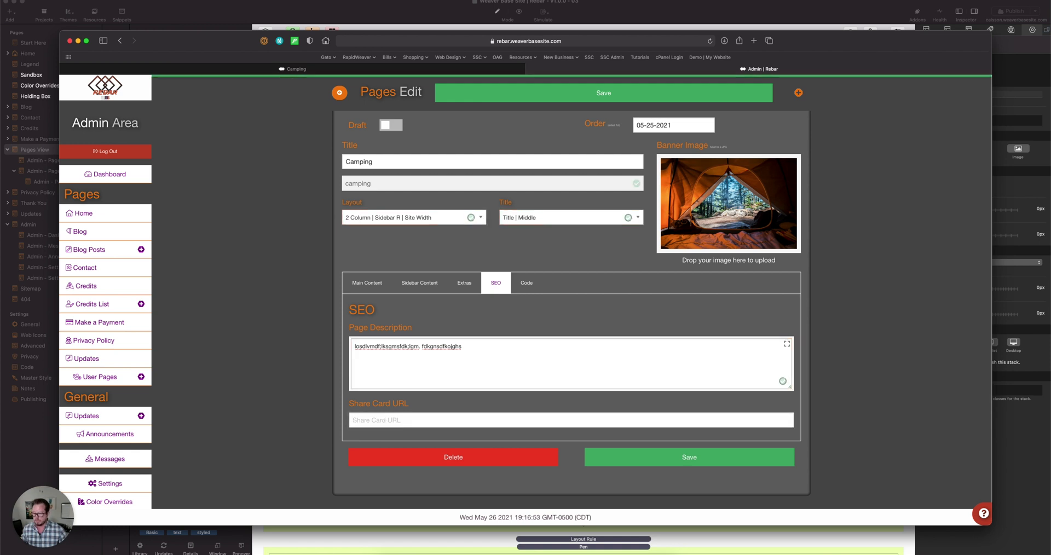
left_click(463, 70)
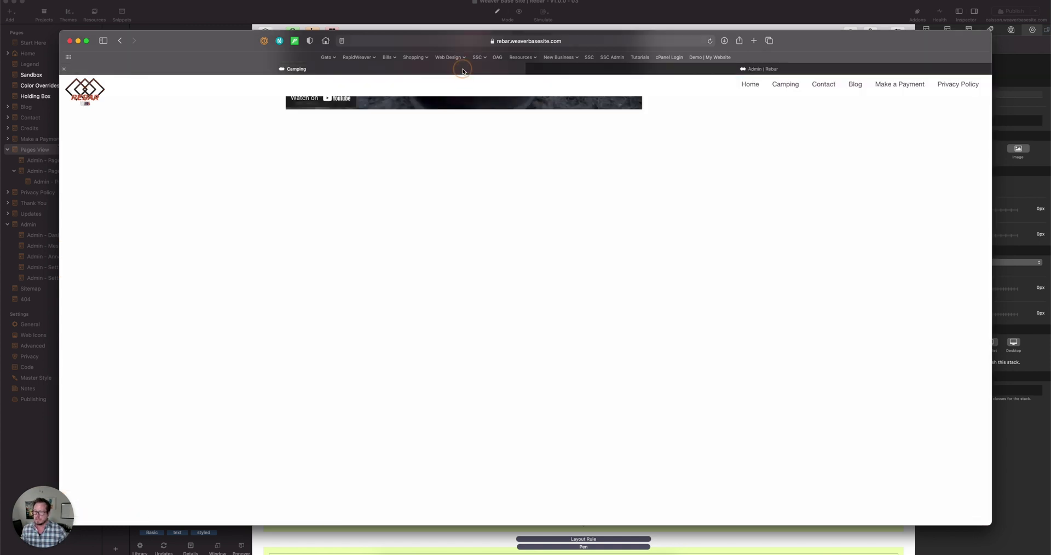
left_click(709, 42)
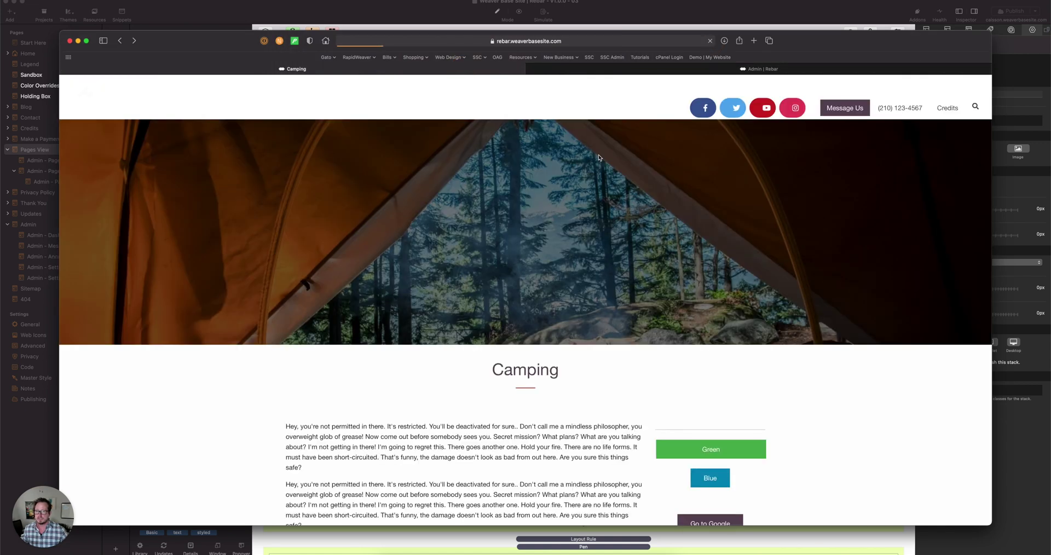
Inspect the public Camping page's head code, examining the meta description and og:title tags, and close the inspector.
key("super+alt+i")
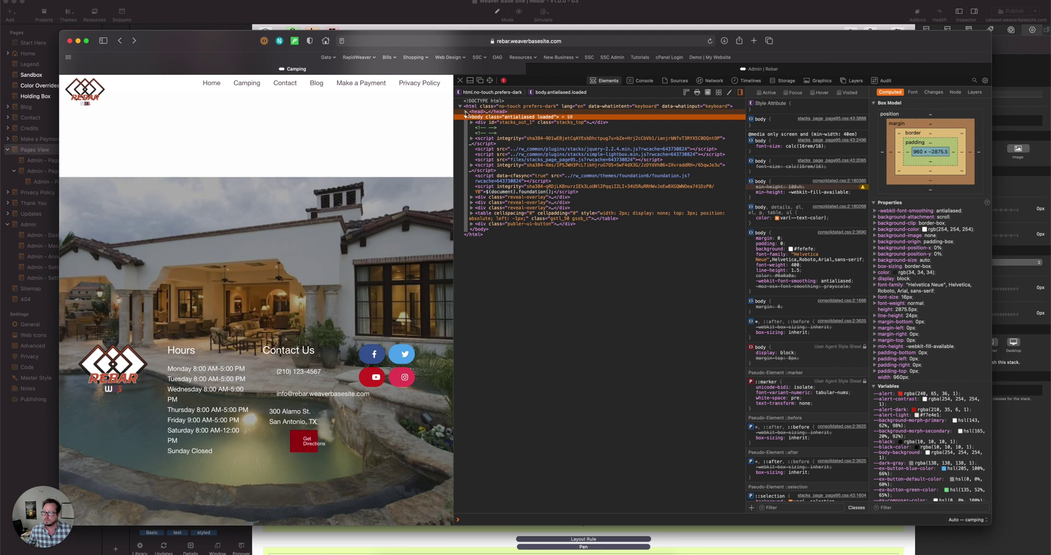
left_click(467, 112)
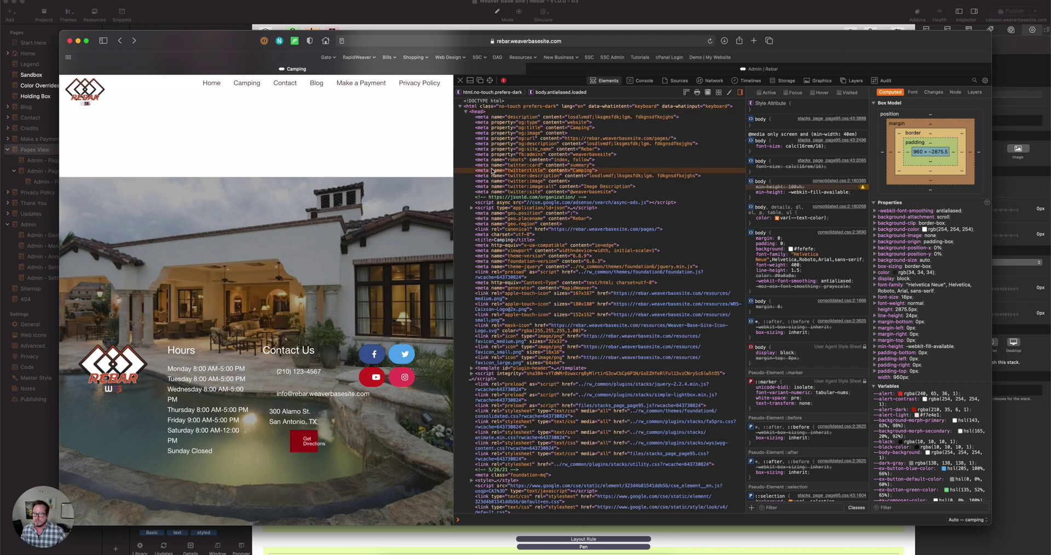
left_click(541, 117)
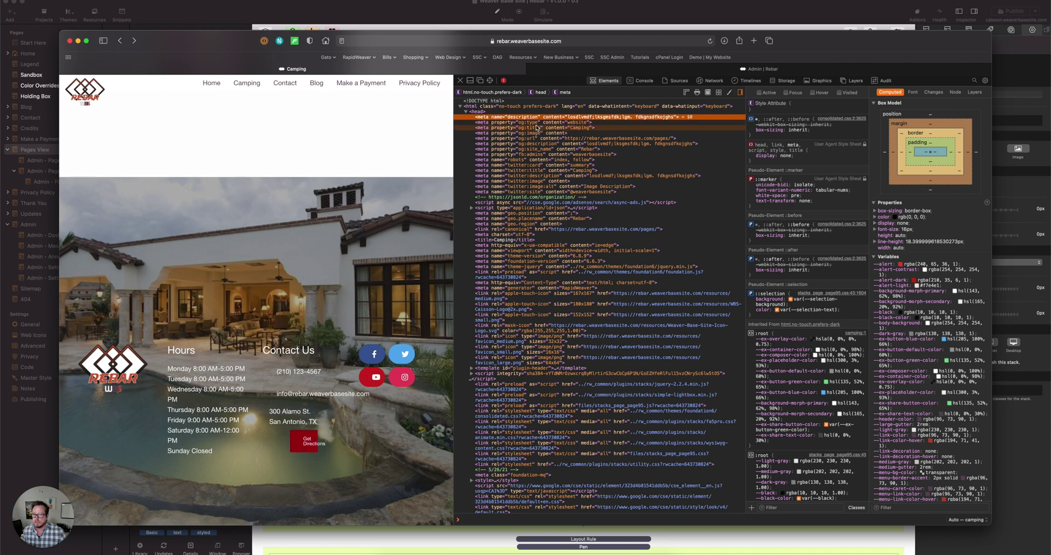
left_click(576, 129)
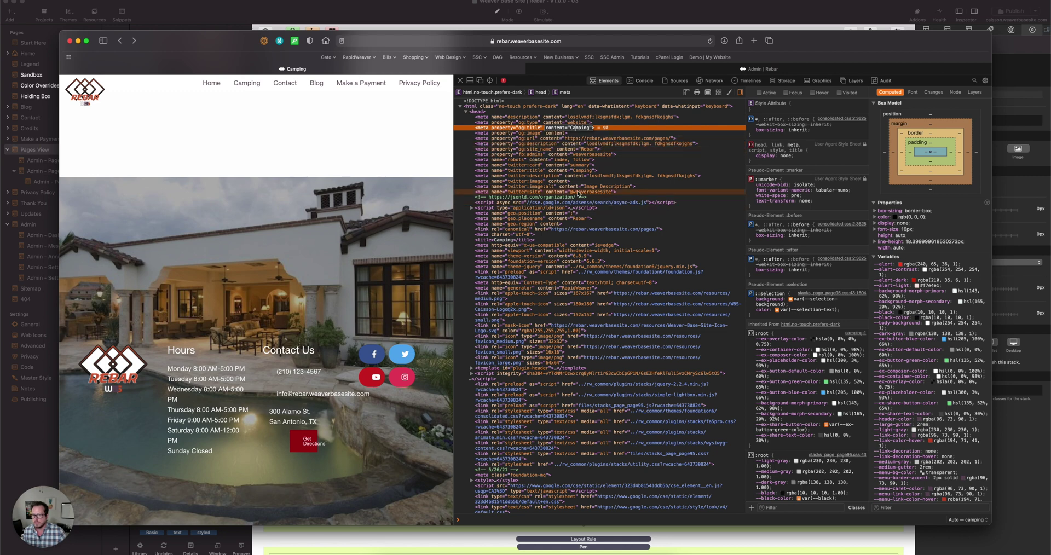
left_click(460, 81)
scroll(451, 243, "up", 15)
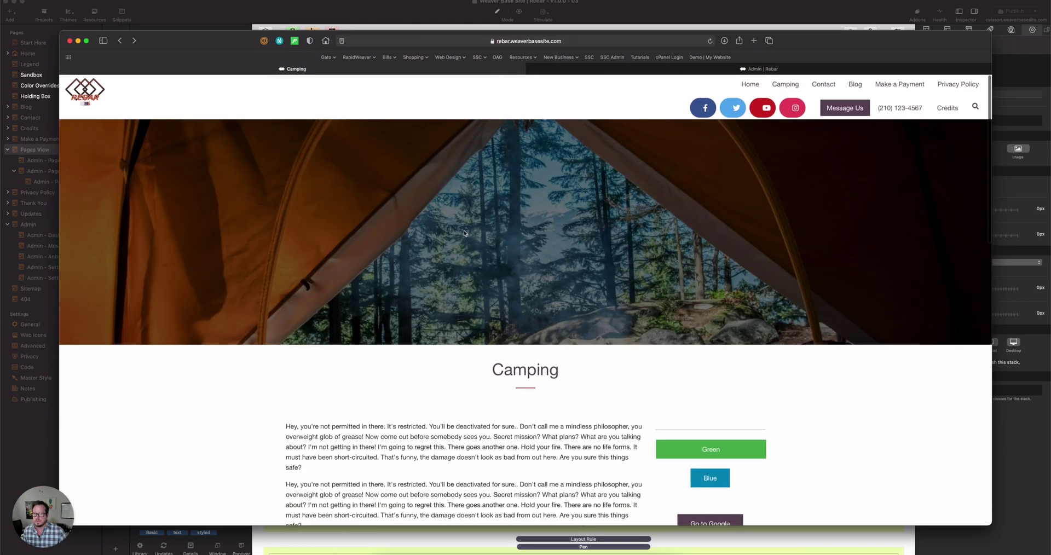
Open the Discovery page from the admin Pages List, take it out of draft and save it.
left_click(591, 69)
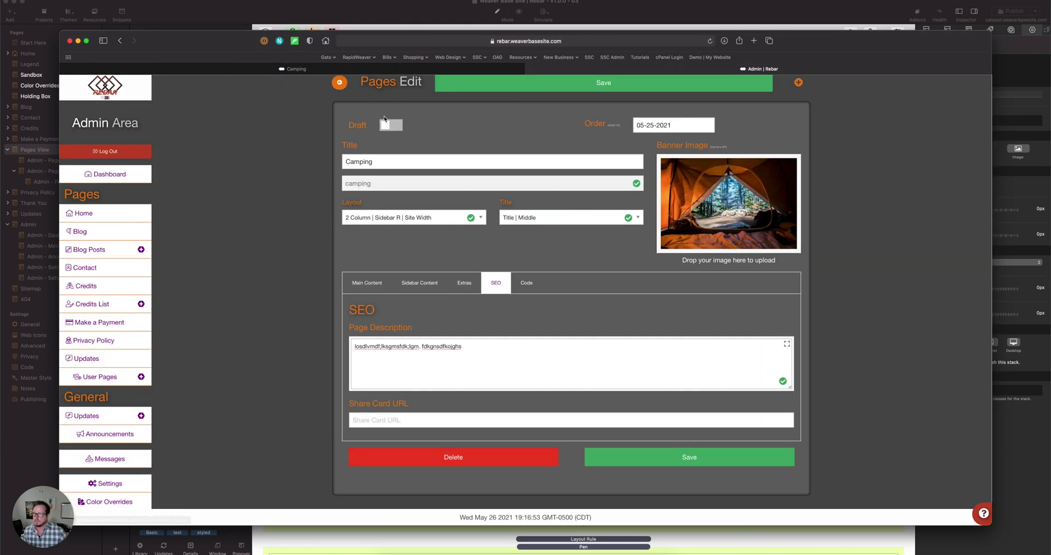
scroll(315, 110, "up", 1)
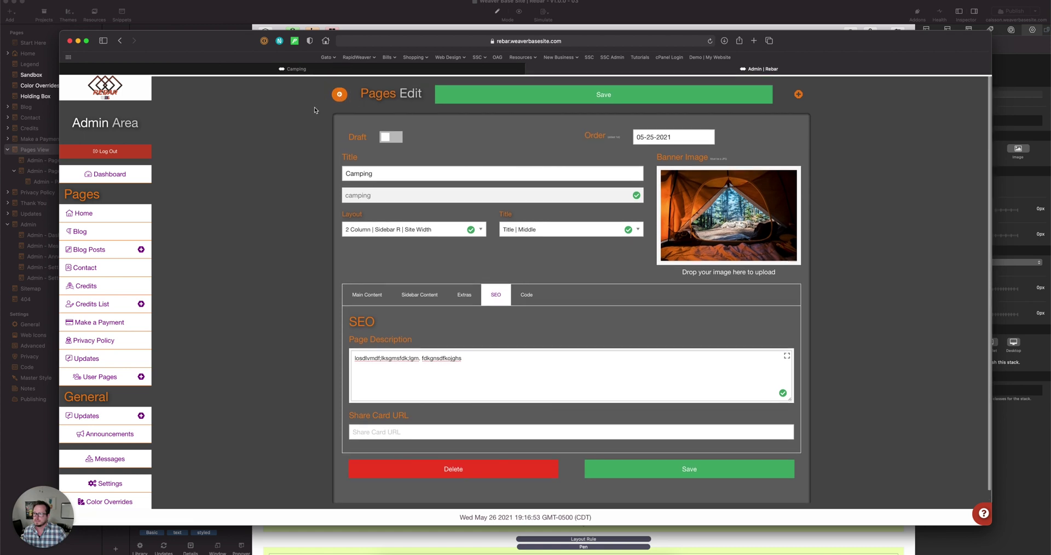
left_click(339, 94)
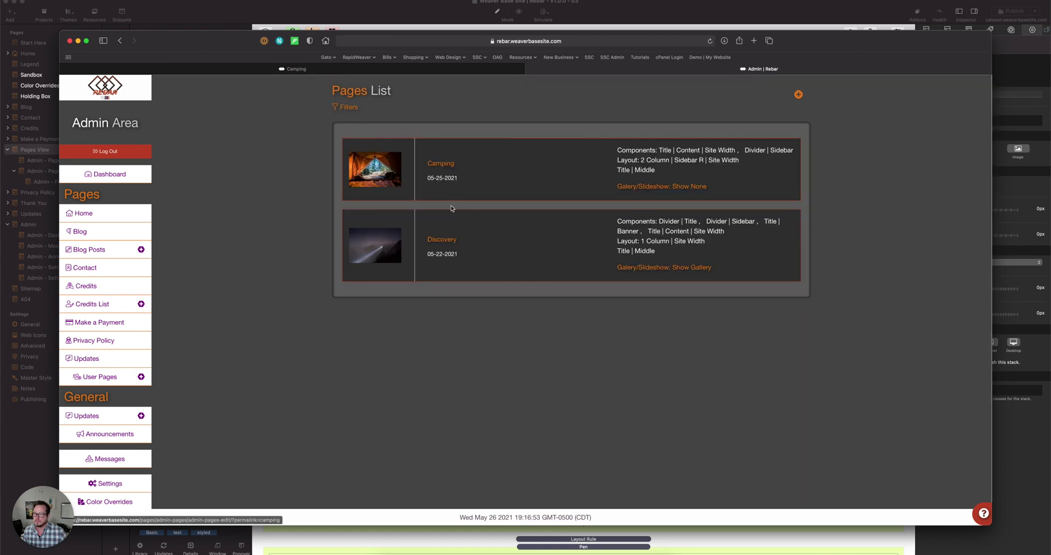
left_click(440, 239)
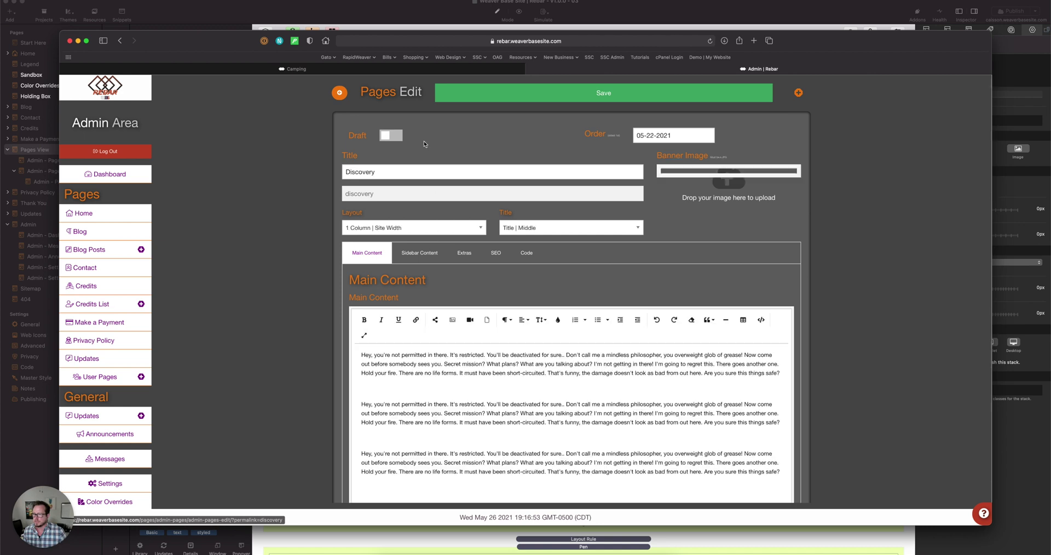
left_click(392, 138)
left_click(392, 138)
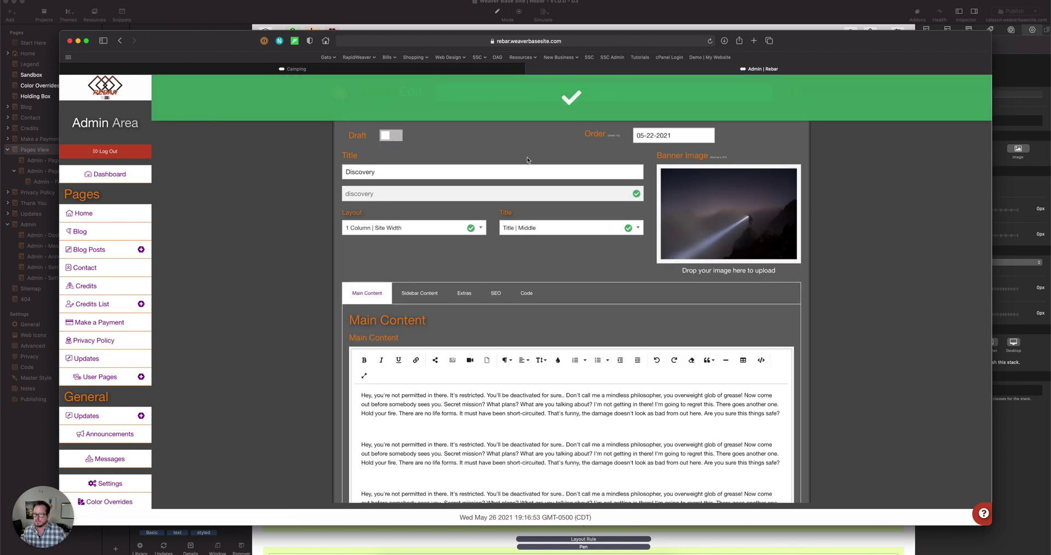
Open the Discovery page from the public site's navigation and review its content and both gallery images in the lightbox.
left_click(475, 69)
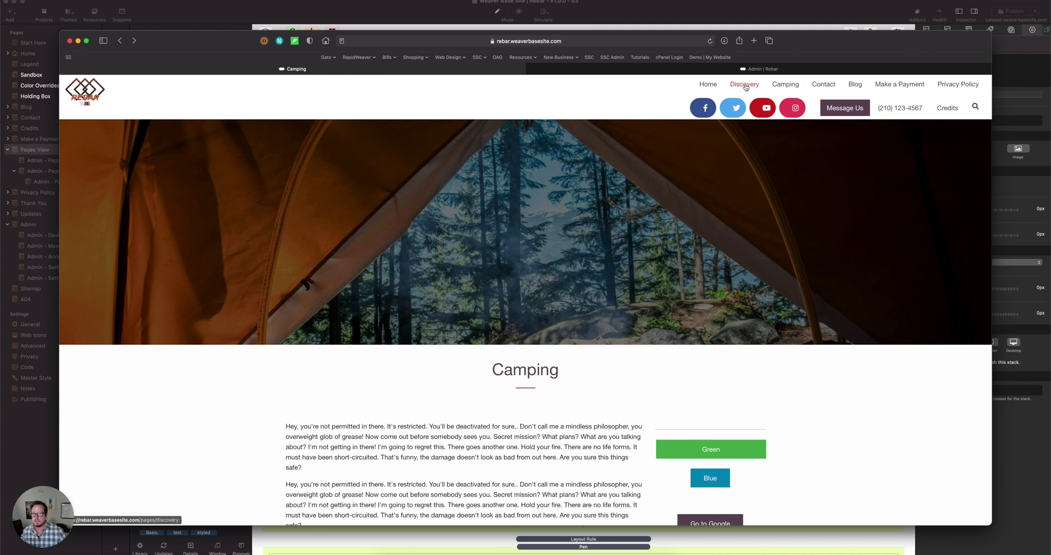
left_click(755, 85)
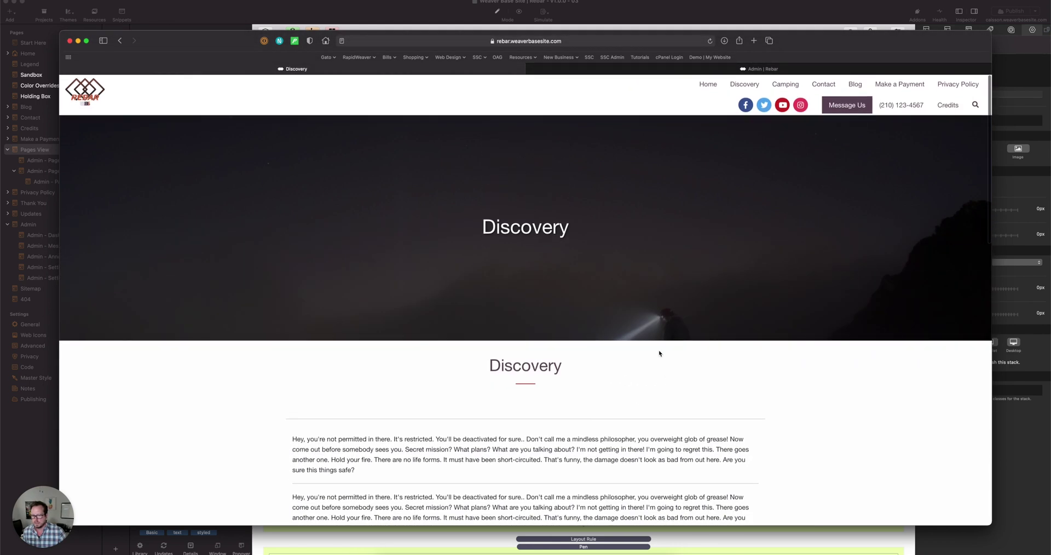
scroll(659, 353, "down", 6)
scroll(660, 353, "up", 3)
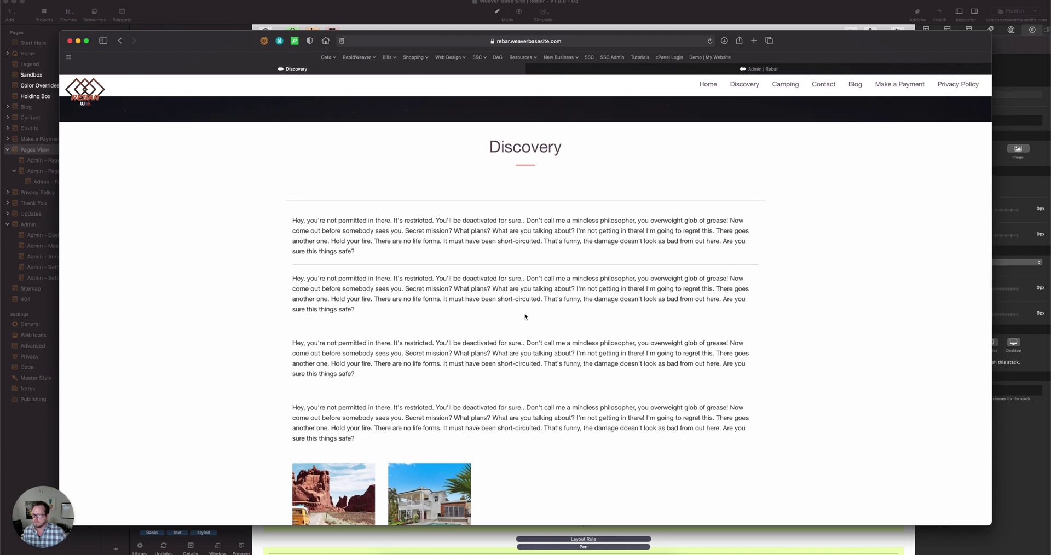
scroll(454, 433, "down", 2)
left_click(430, 425)
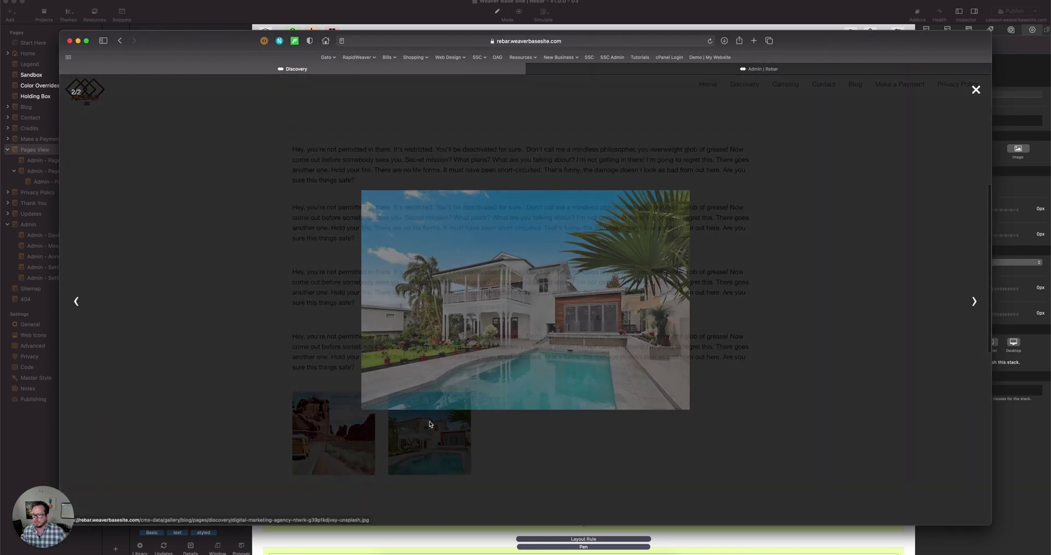
left_click(980, 302)
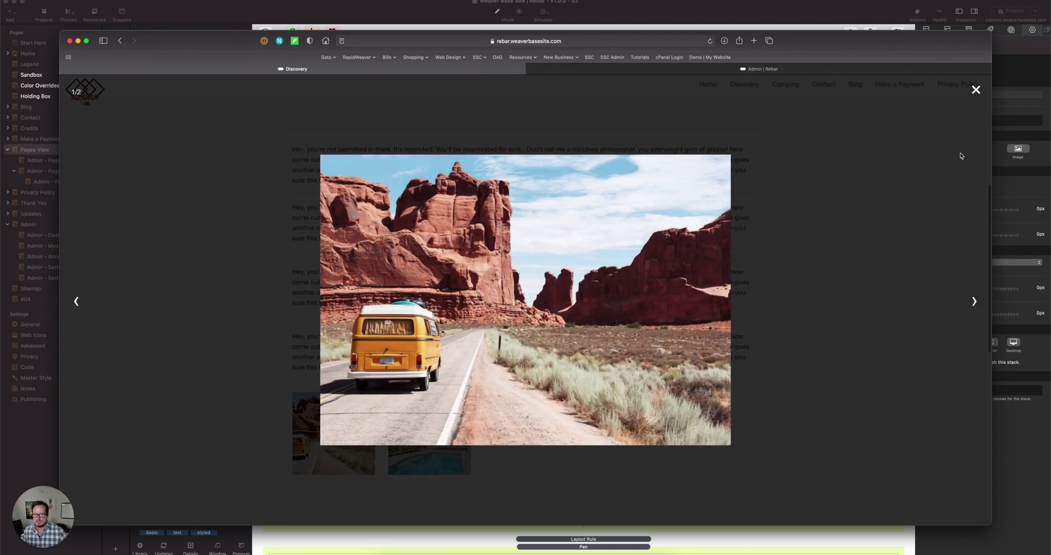
left_click(976, 90)
scroll(784, 178, "up", 5)
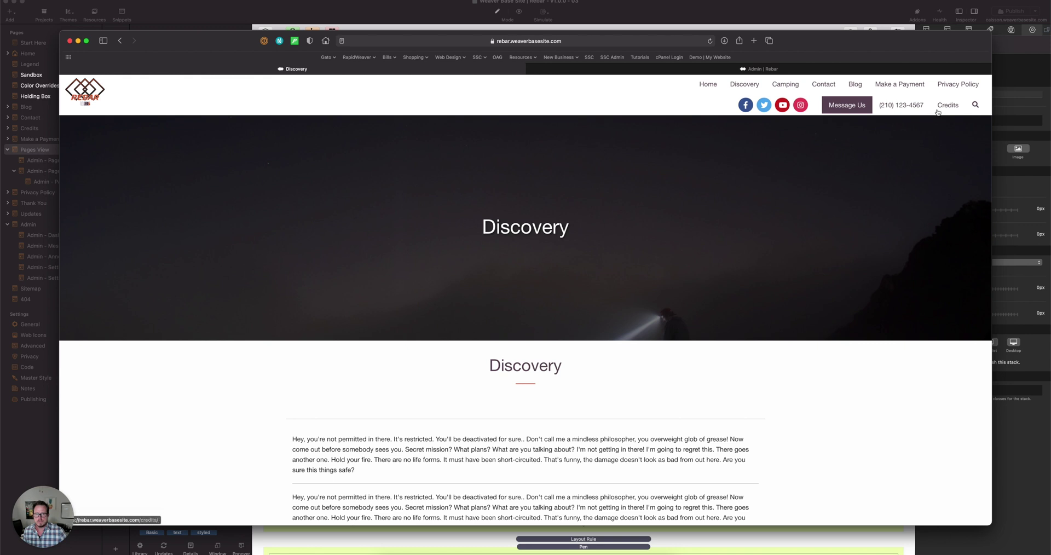
Open the admin Credits List and review the pizza photo credit's title, summary, media link and category.
left_click(718, 70)
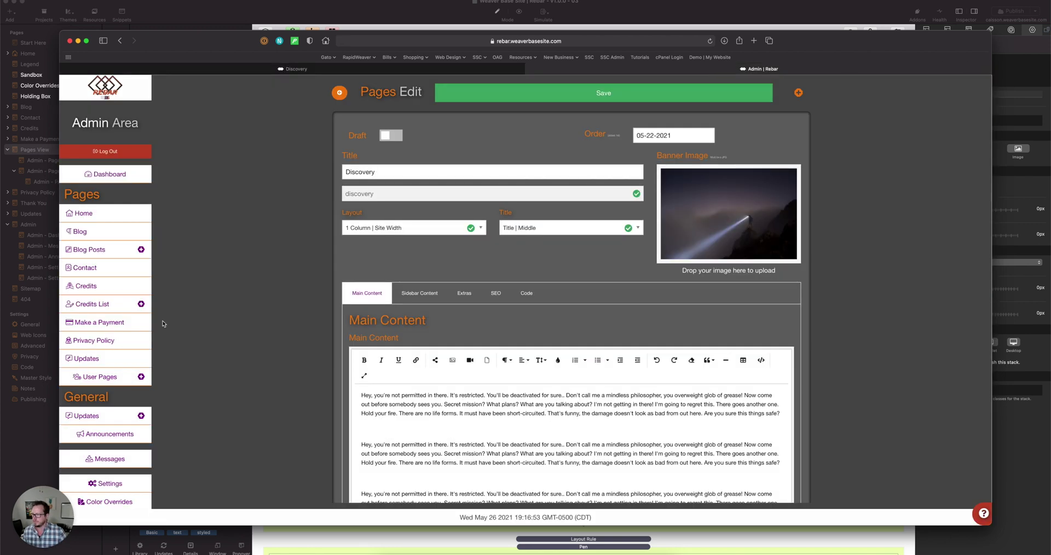
left_click(92, 304)
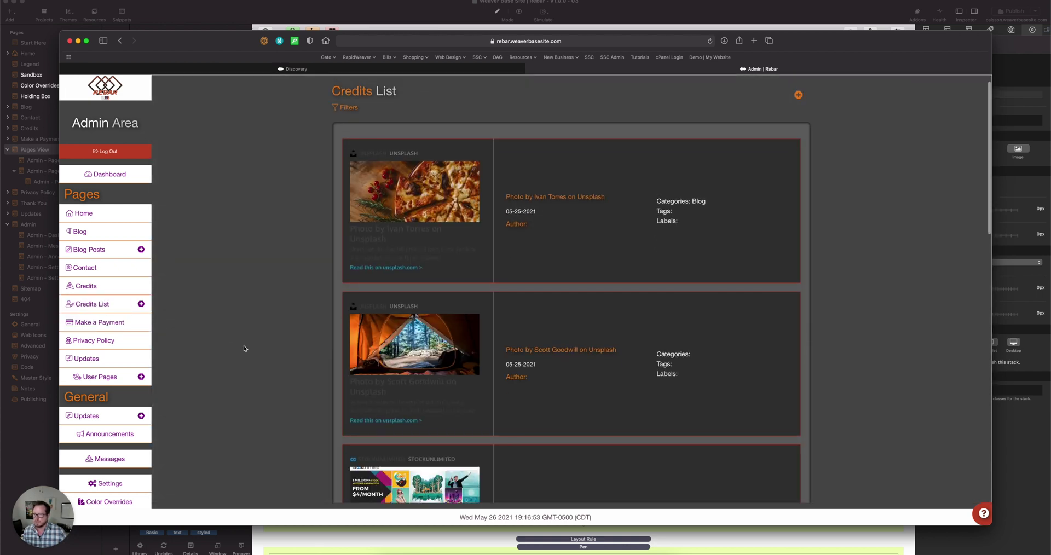
scroll(362, 337, "down", 2)
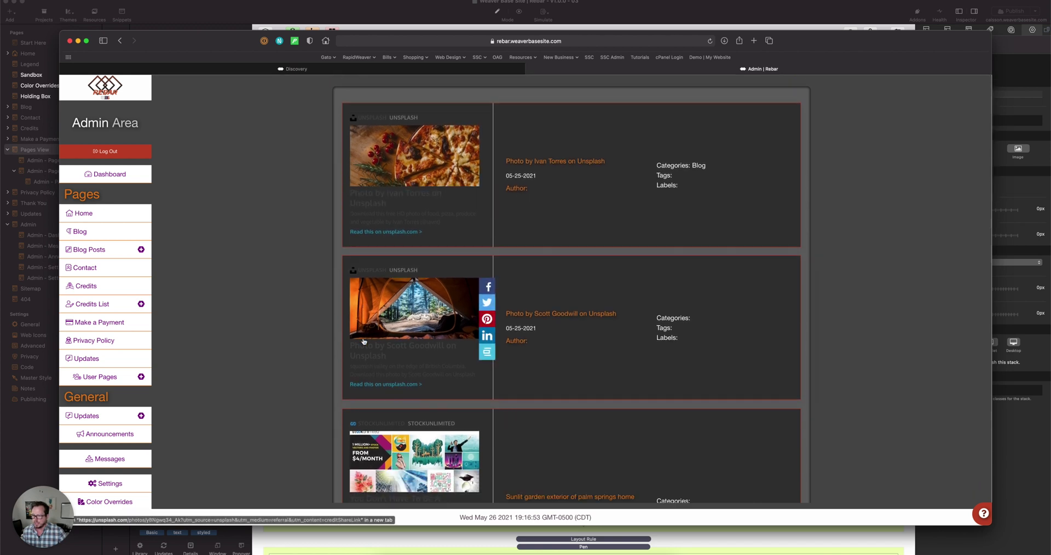
scroll(492, 236, "up", 2)
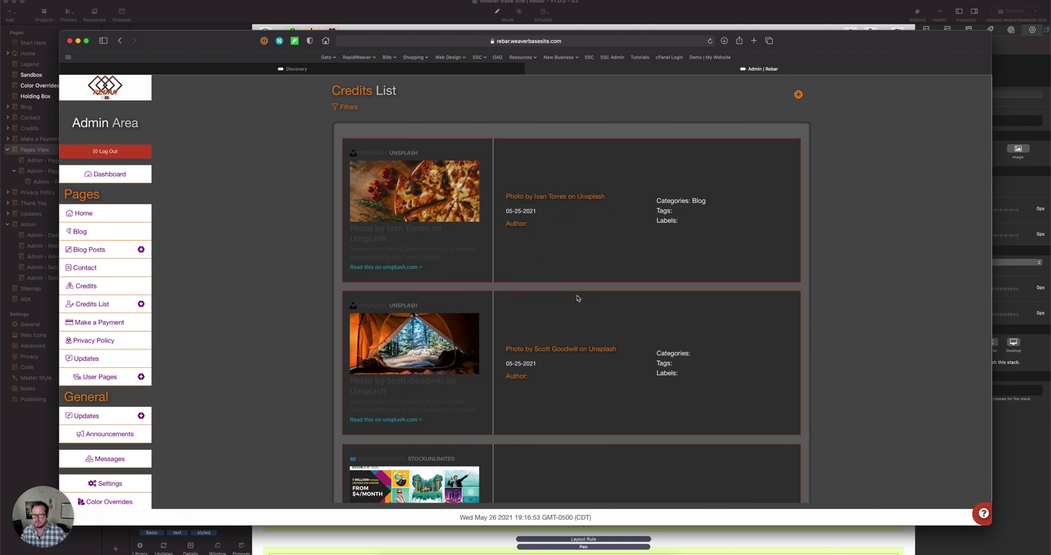
left_click(527, 198)
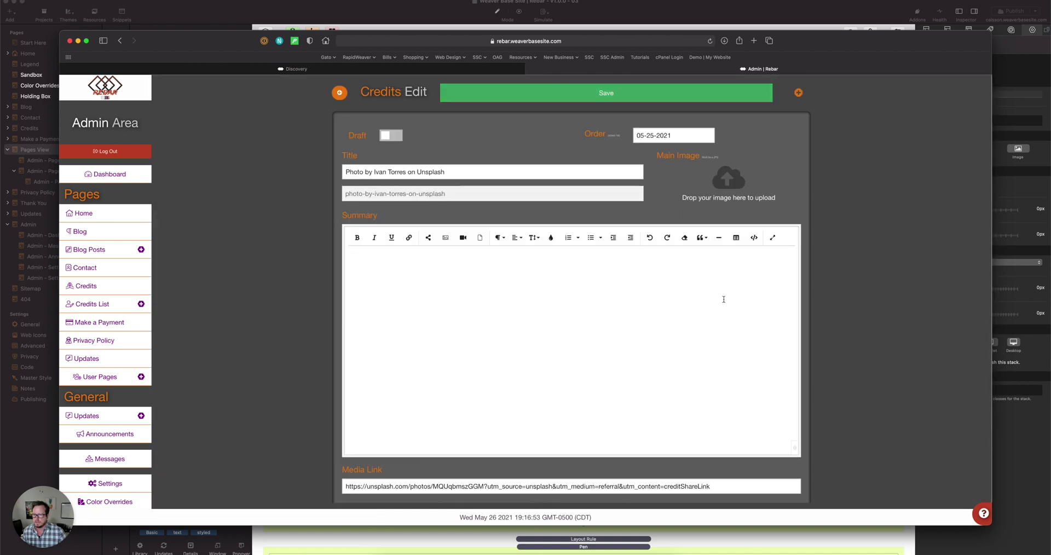
scroll(254, 293, "down", 3)
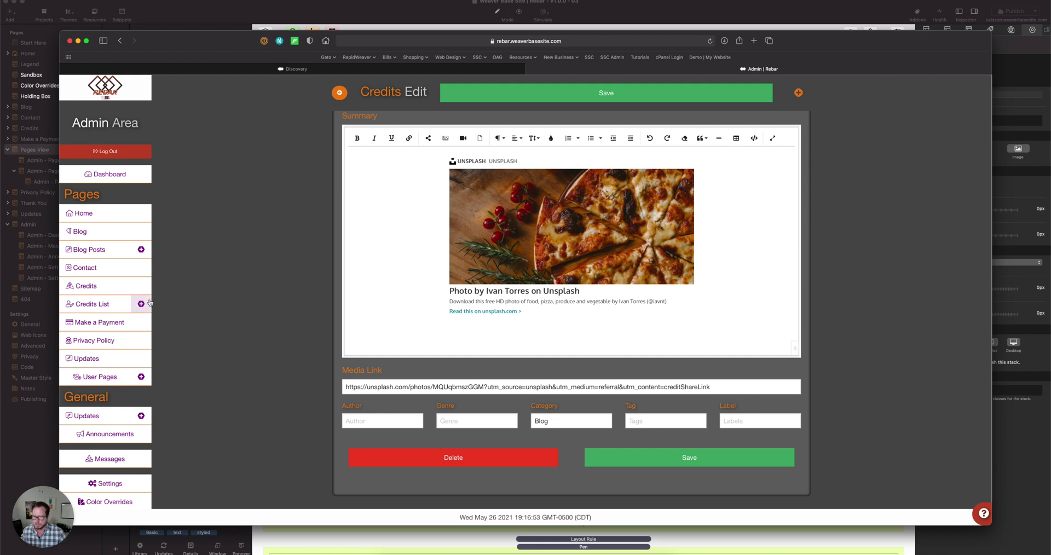
scroll(228, 295, "up", 3)
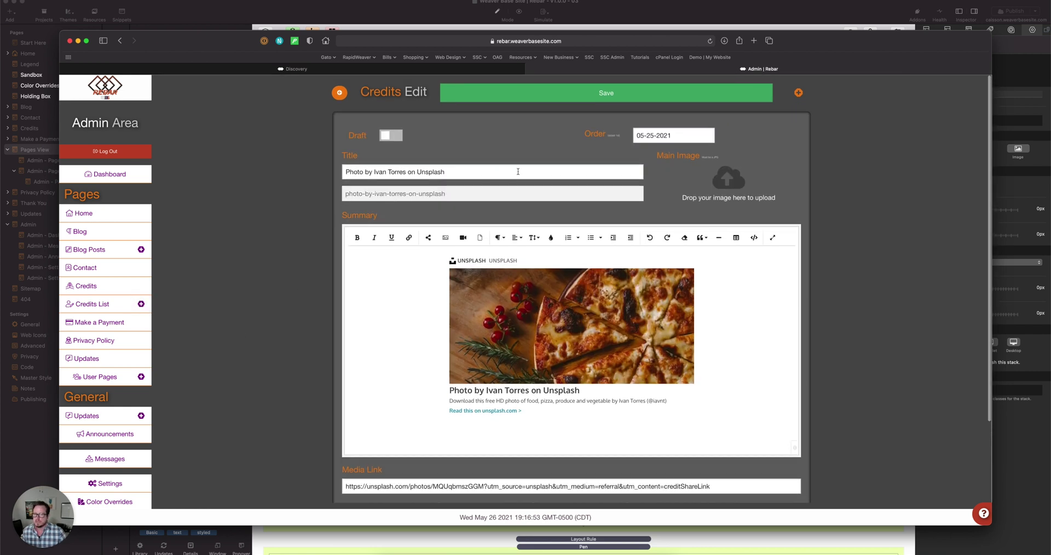
Open the public Credits page from the site header and look through its credit cards down to the footer.
left_click(453, 70)
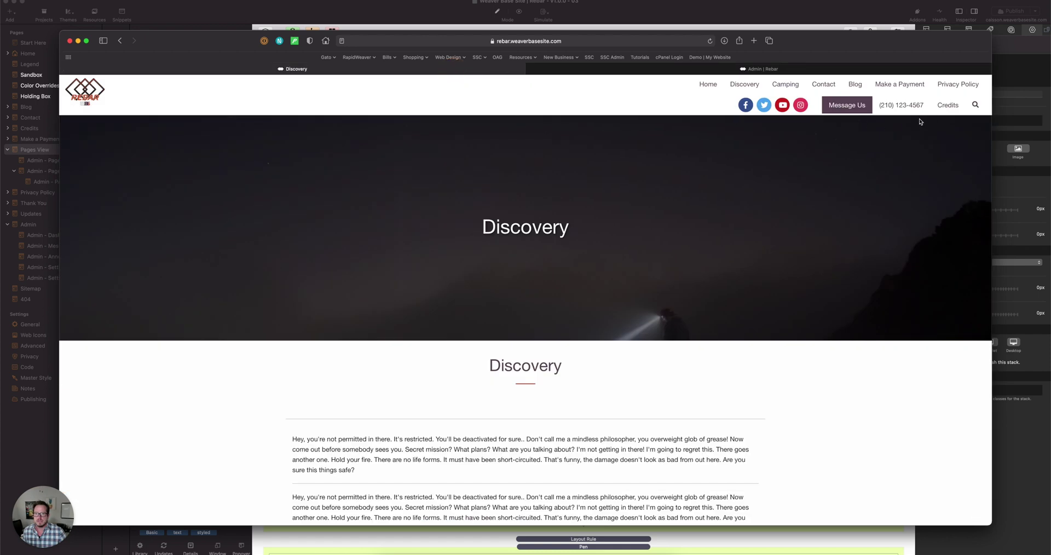
left_click(947, 105)
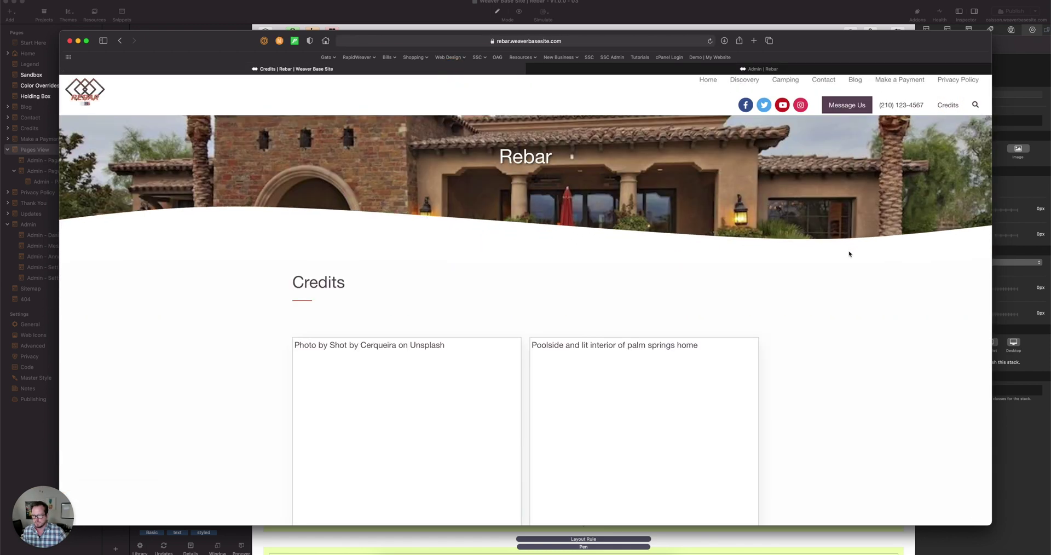
scroll(826, 327, "down", 5)
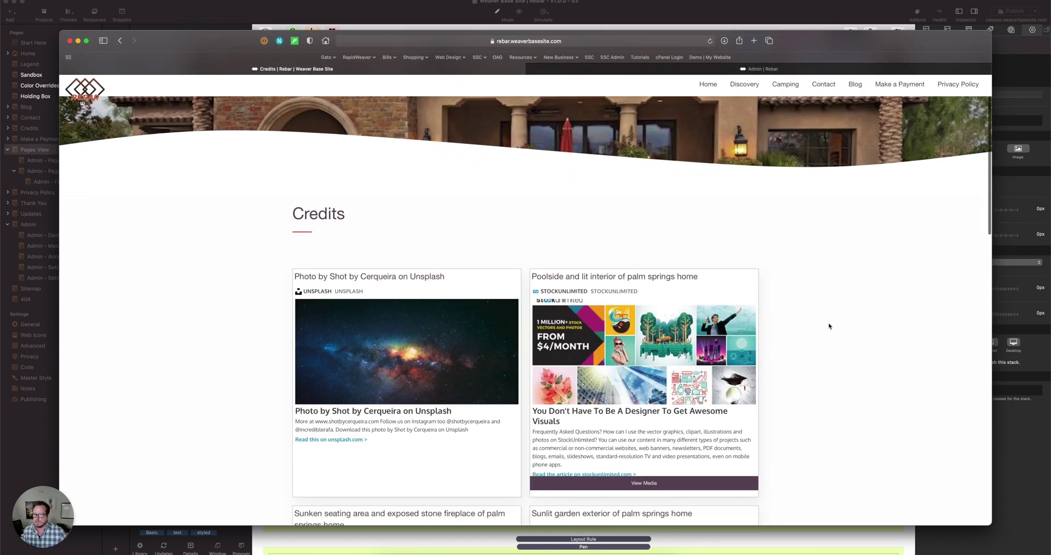
scroll(829, 326, "down", 10)
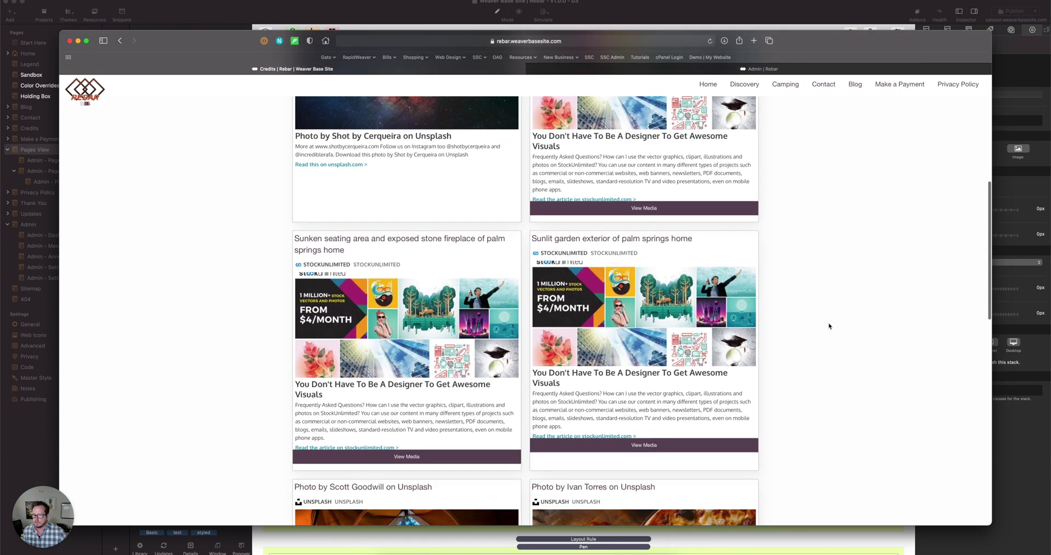
scroll(828, 327, "down", 8)
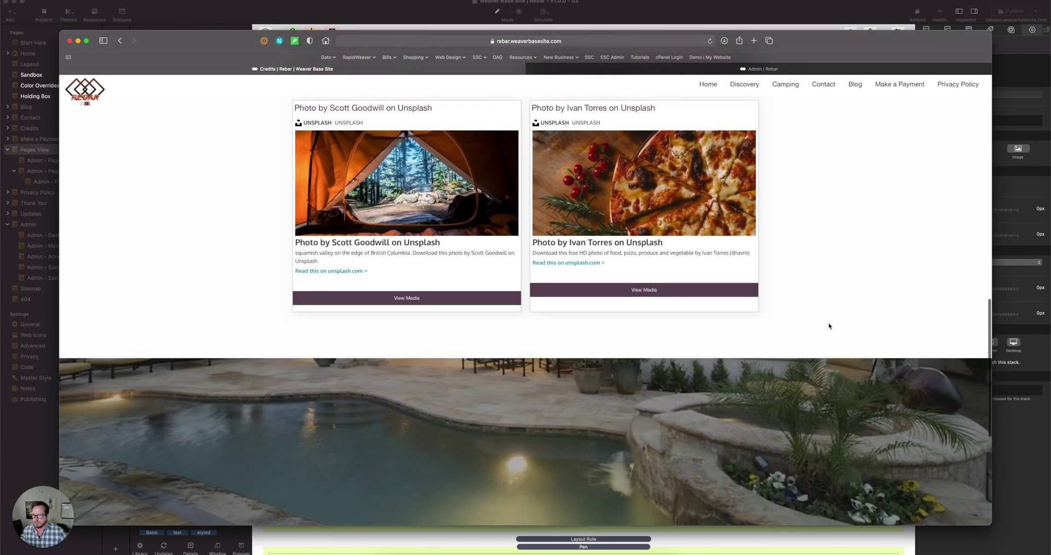
scroll(829, 323, "down", 1)
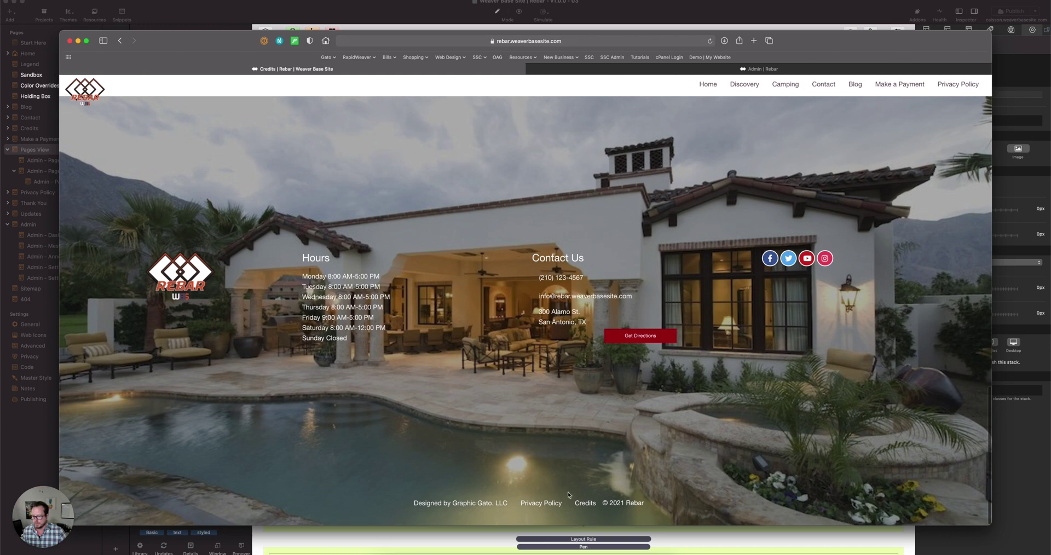
Follow the footer's Credits link and check the Credits page down to its footer again.
left_click(585, 503)
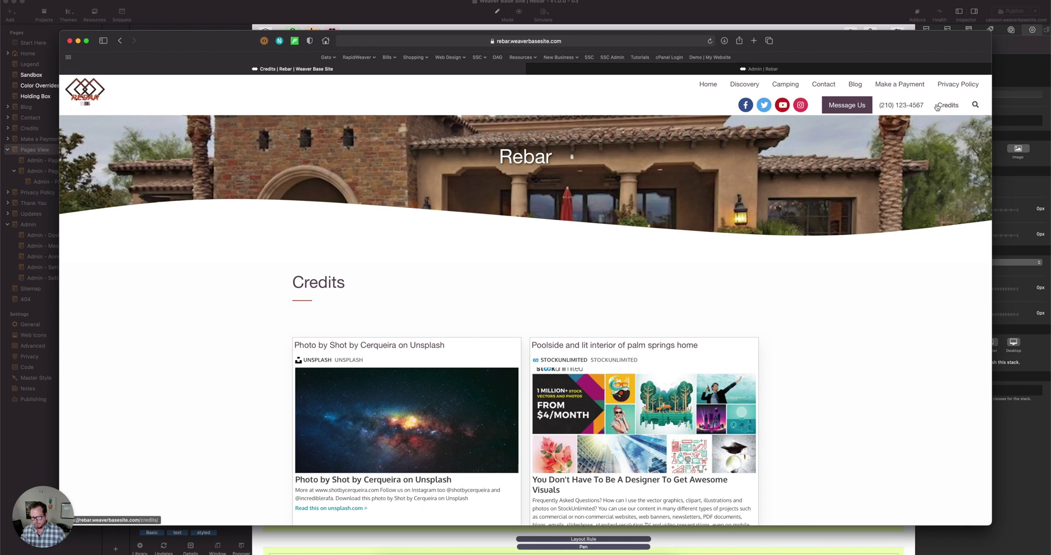
scroll(816, 228, "down", 20)
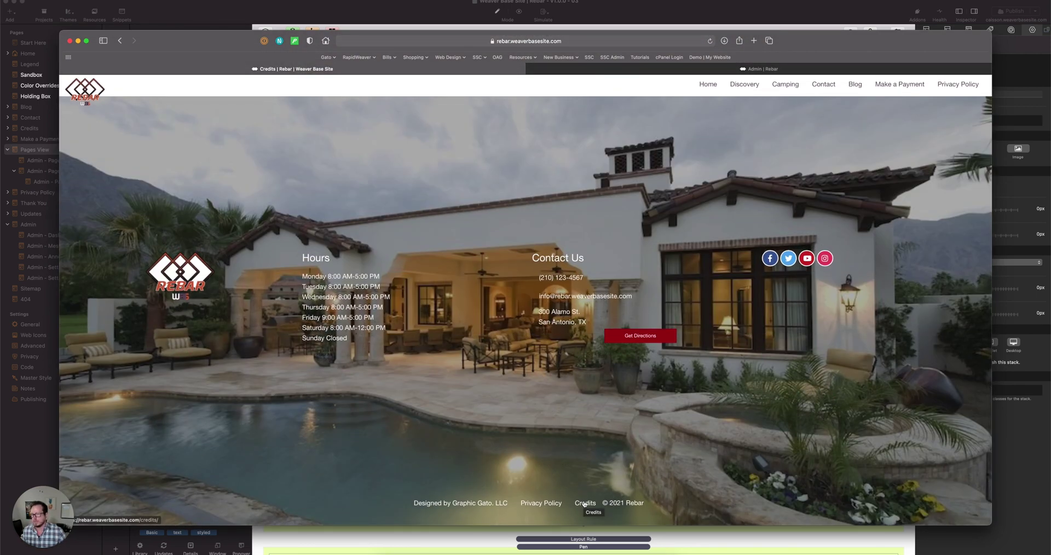
key("super+Up")
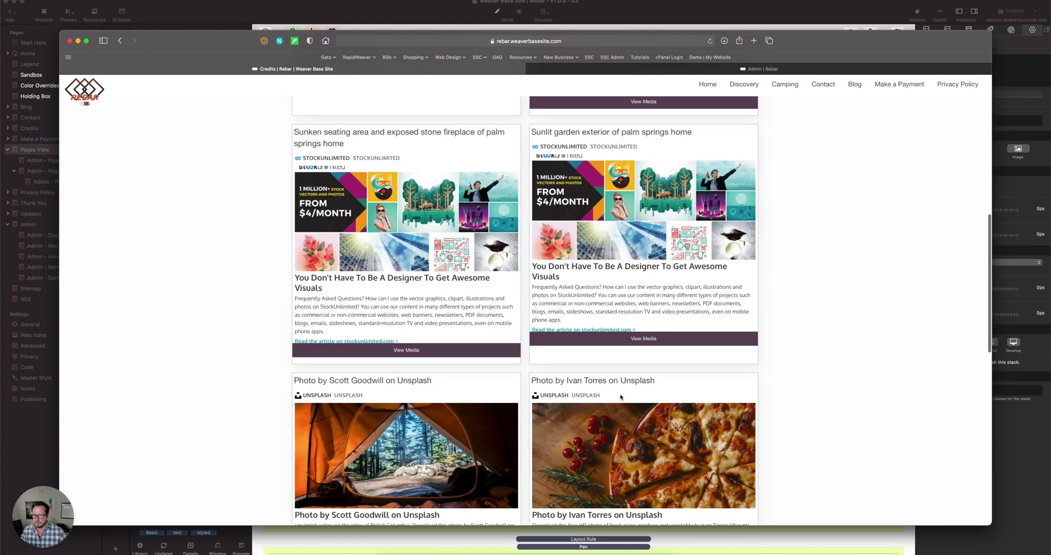